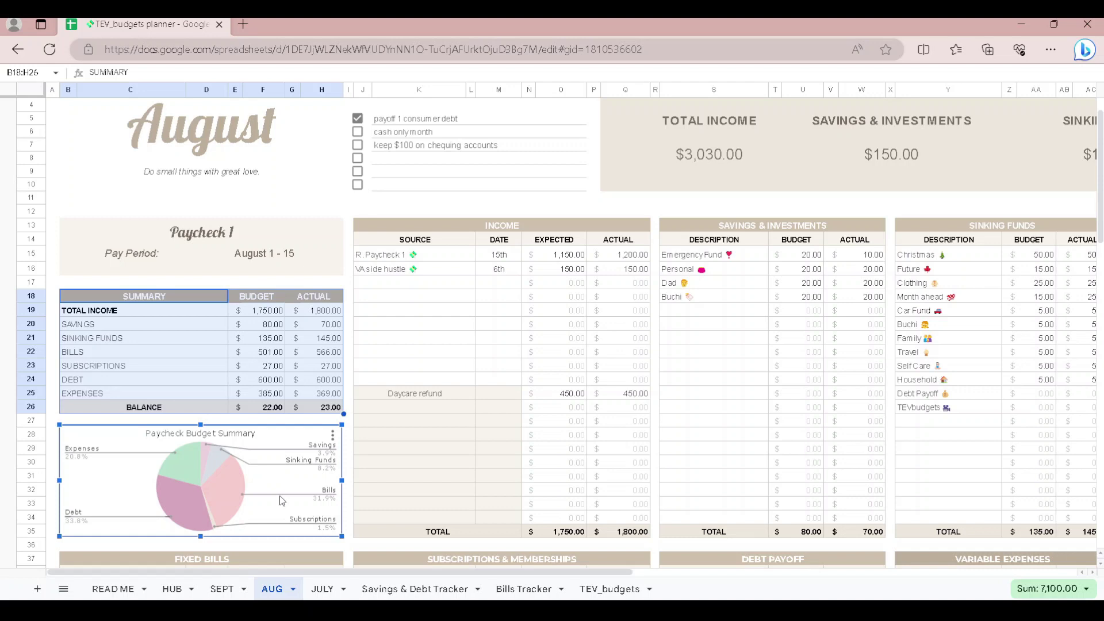
# Step: Review Paycheck 1's actual income amounts from the paycheck, side hustle and daycare refund, plus the actual credit card payment
pyautogui.click(624, 332)
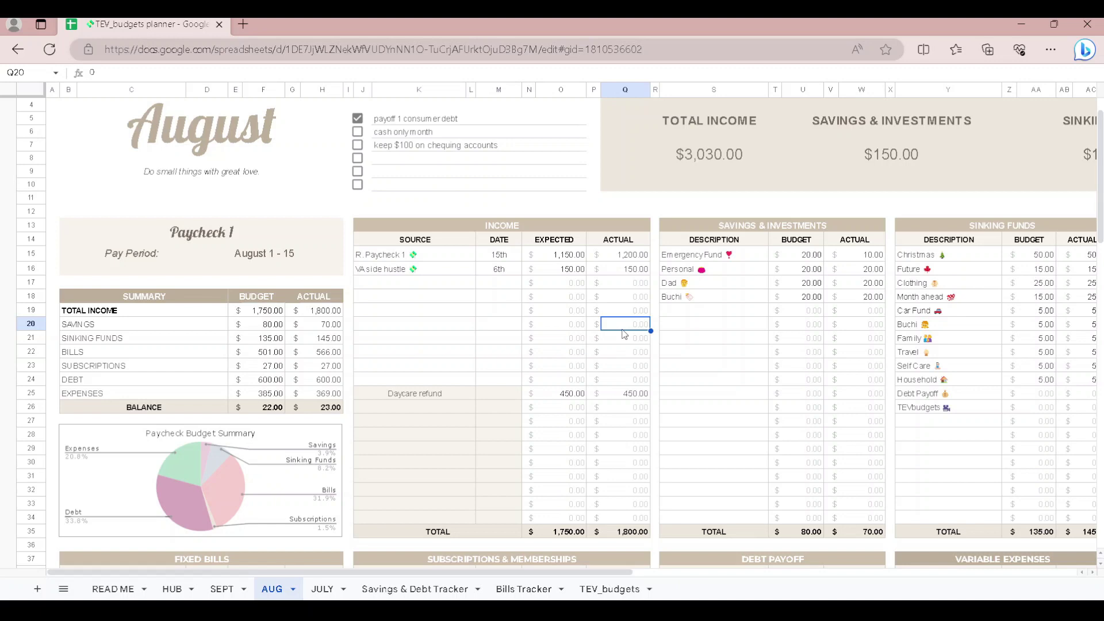
pyautogui.click(642, 257)
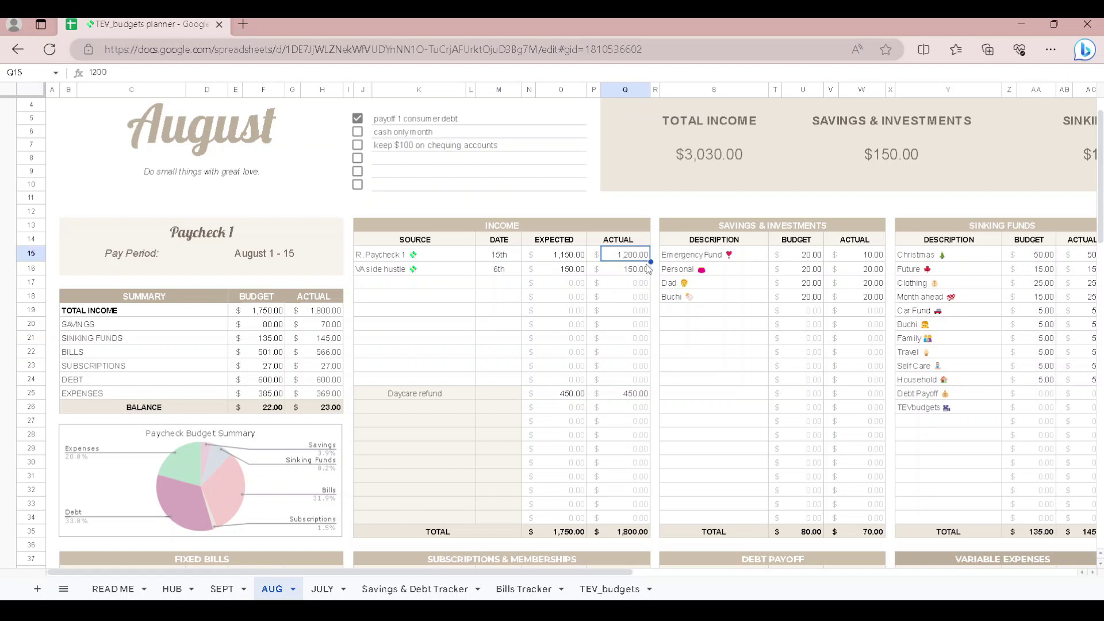
pyautogui.click(647, 273)
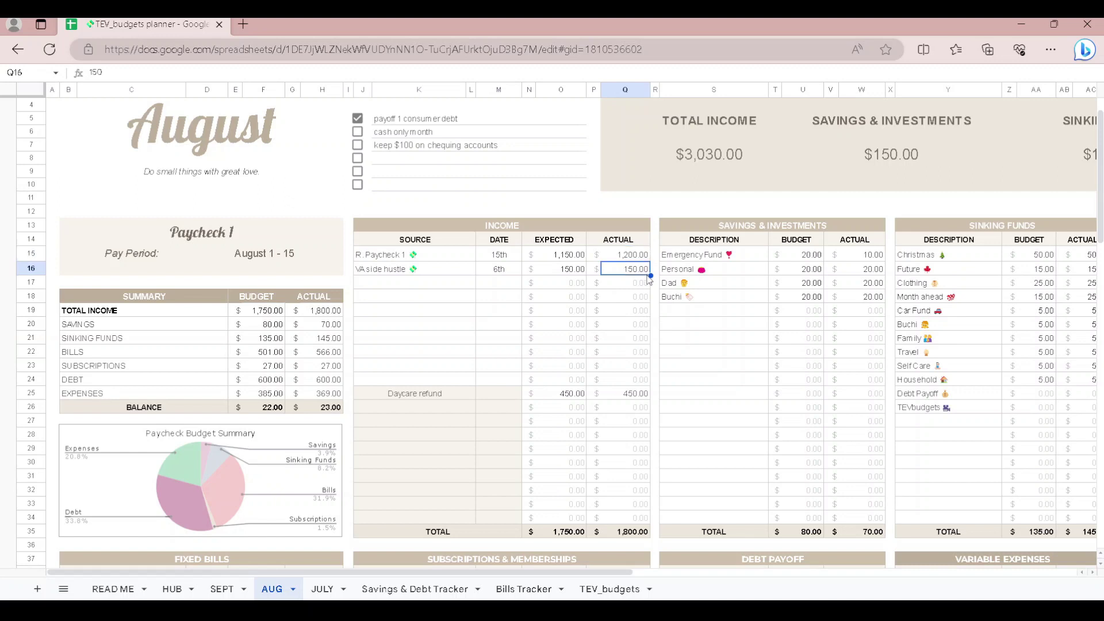
pyautogui.press('Down')
pyautogui.press('Down')
pyautogui.press('Down')
pyautogui.press('Down')
pyautogui.press('Down')
pyautogui.press('Down')
pyautogui.press('Down')
pyautogui.press('Down')
pyautogui.press('Down')
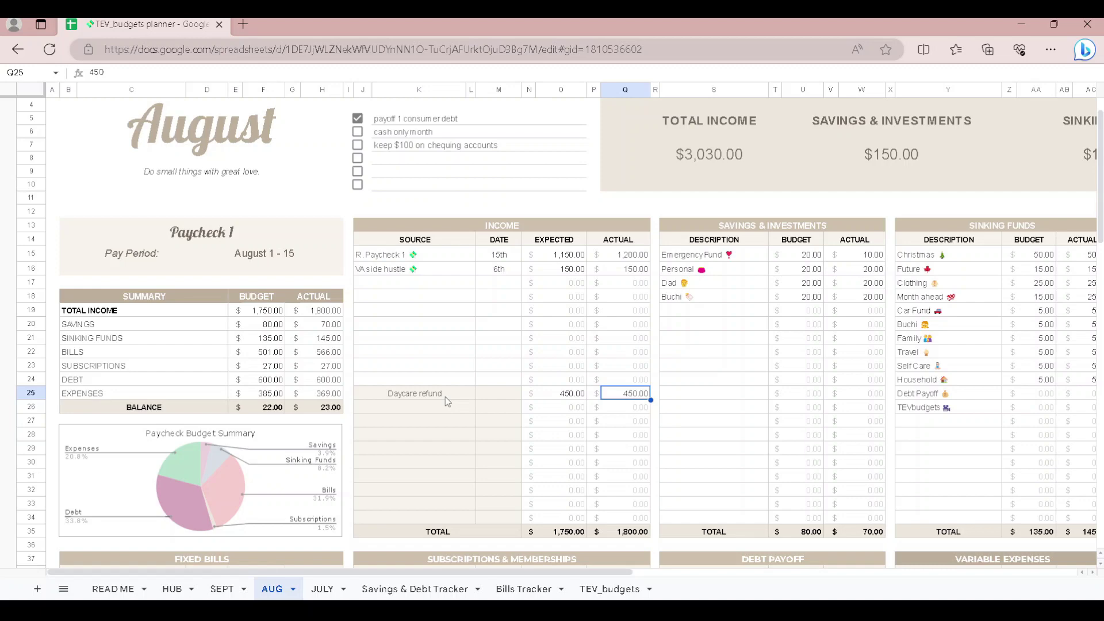
pyautogui.scroll(-9, 743, 453)
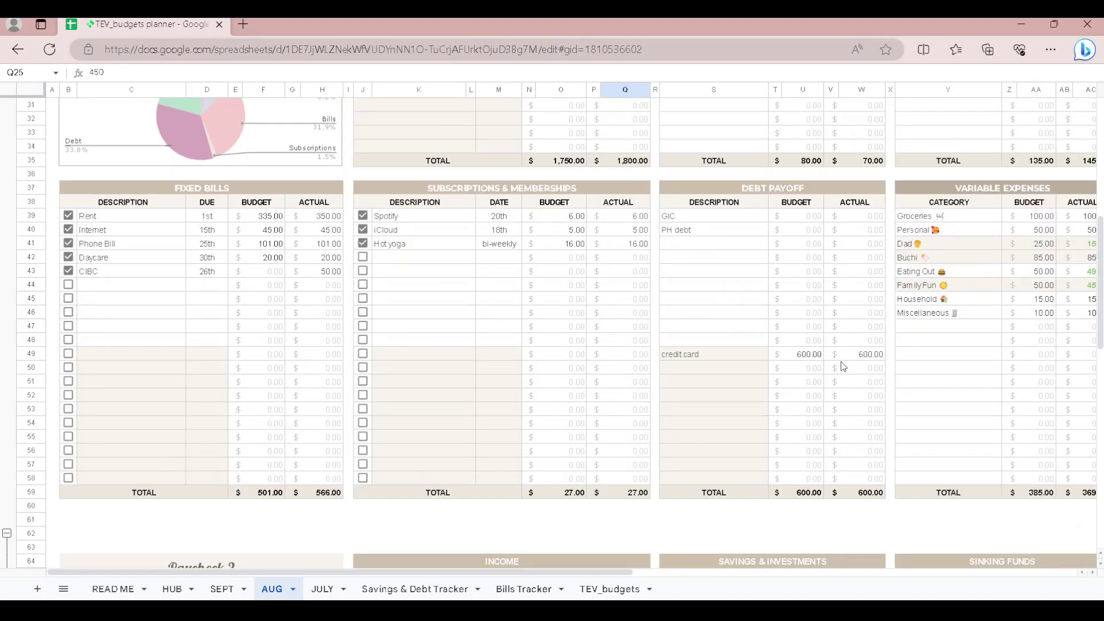
pyautogui.click(858, 357)
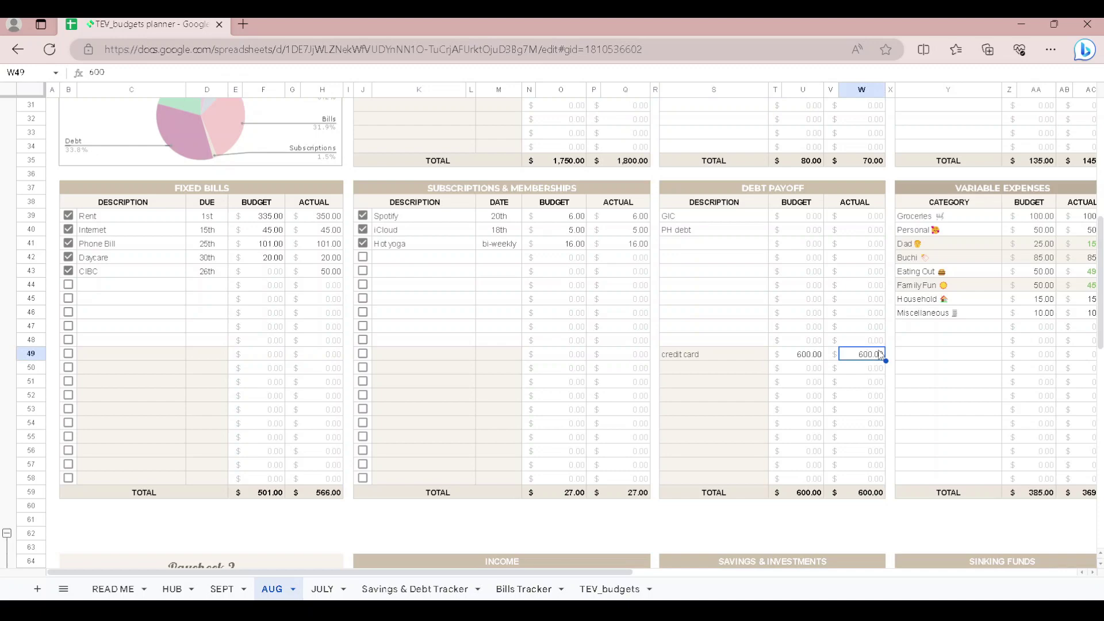
# Step: Check the actual amounts under Savings & Investments for August's Paycheck 1, including the Emergency Fund
pyautogui.scroll(6, 879, 354)
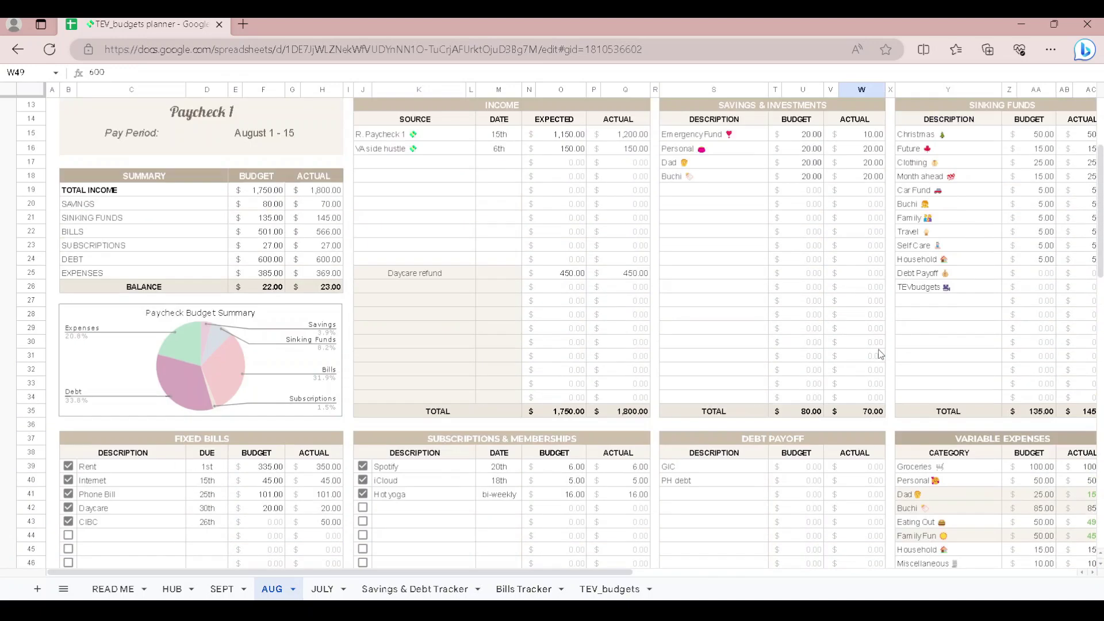
pyautogui.scroll(3, 867, 439)
pyautogui.hscroll(3, 707, 528)
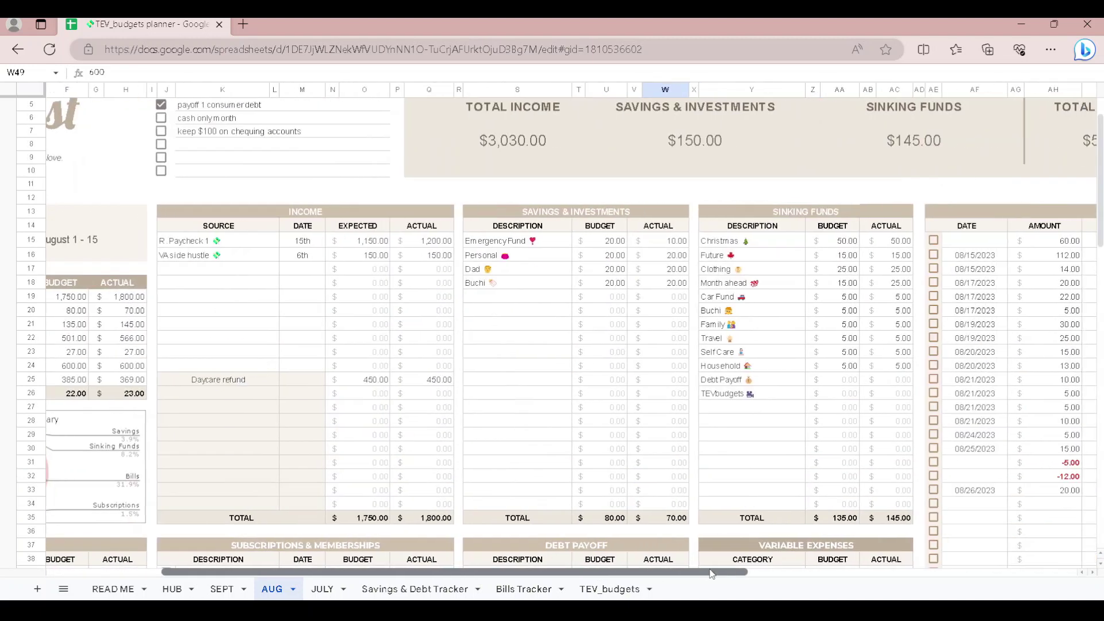
pyautogui.click(681, 260)
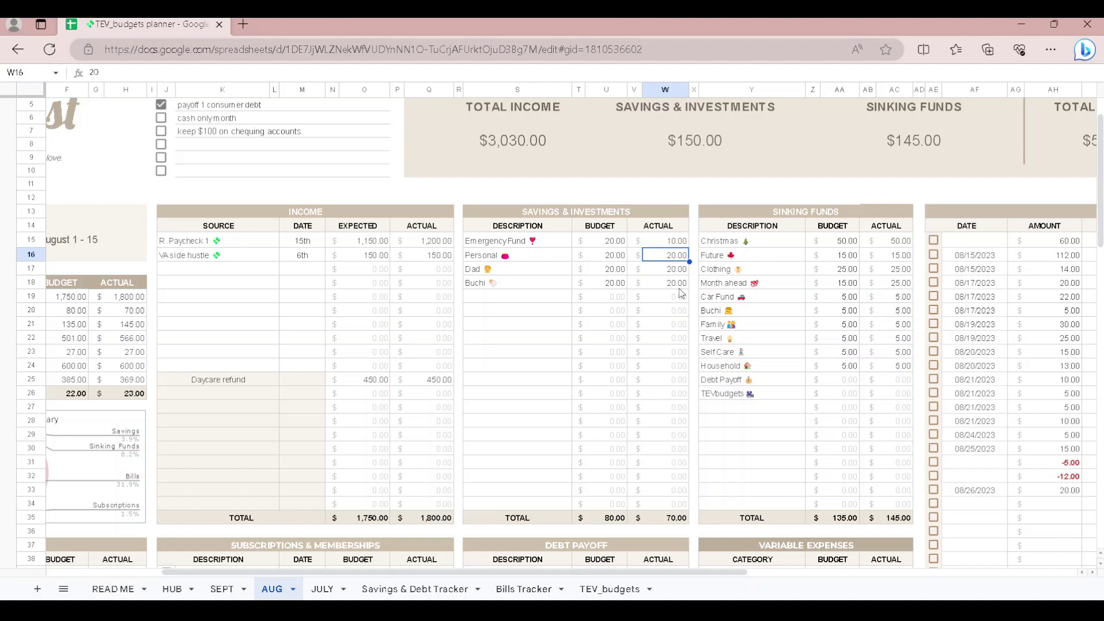
pyautogui.click(685, 243)
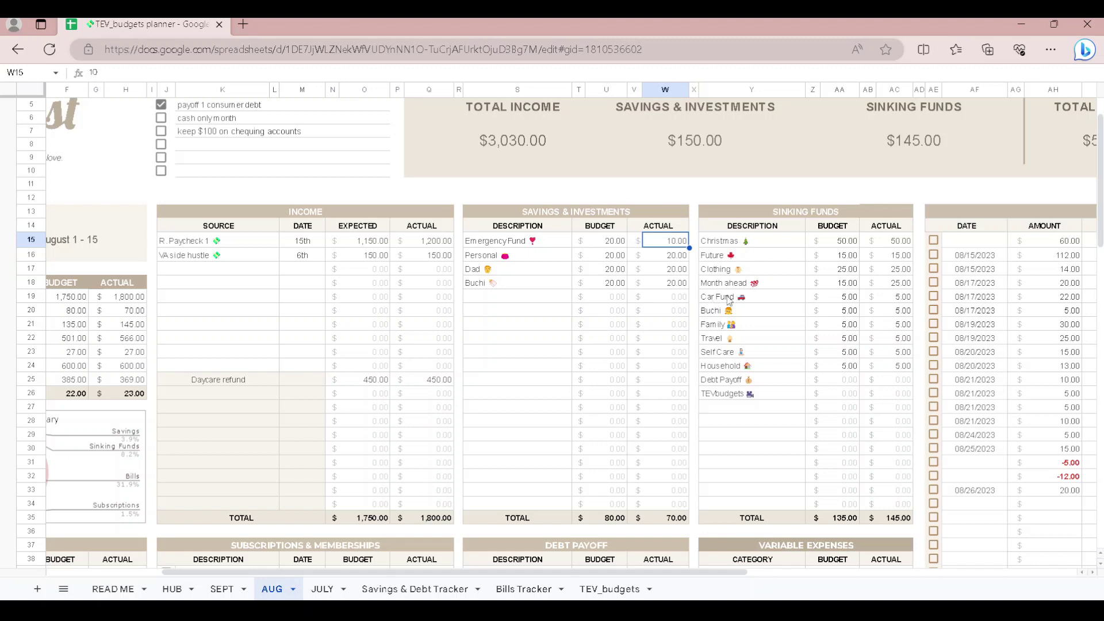
# Step: Examine Paycheck 1's sinking funds, from Christmas and Month ahead to the actual amounts for Car Fund through Household
pyautogui.moveTo(902, 242); pyautogui.dragTo(907, 365)
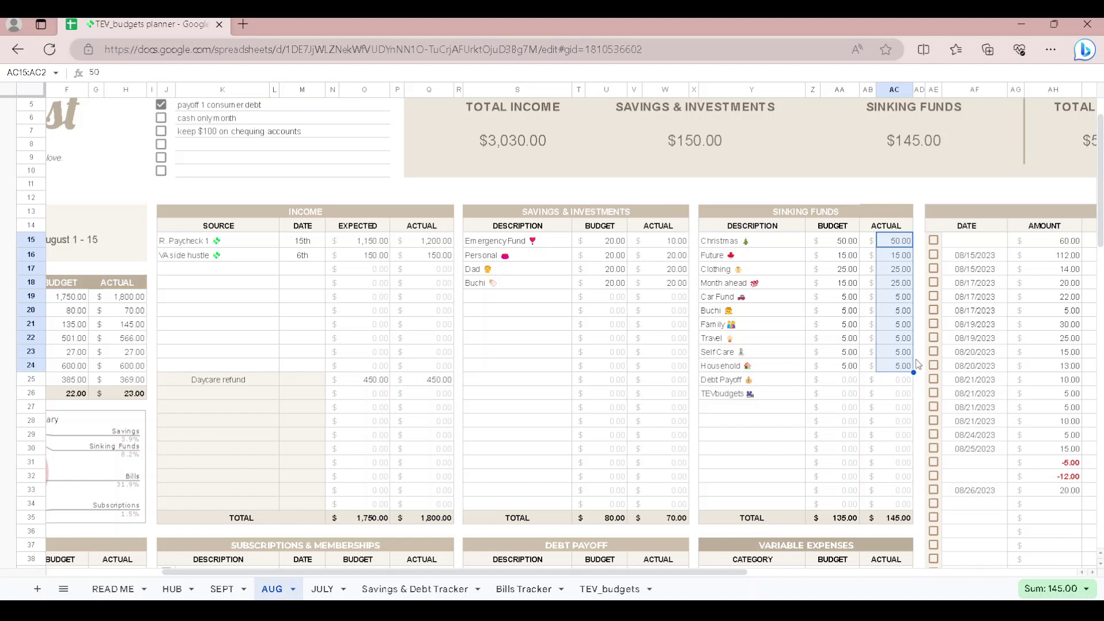
pyautogui.click(920, 282)
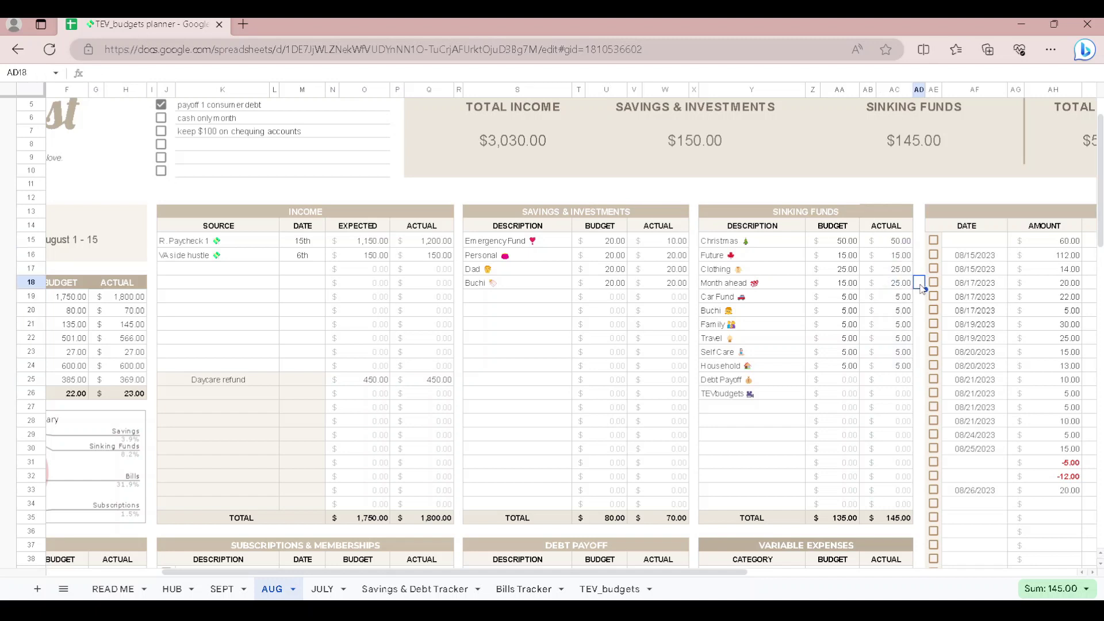
pyautogui.click(764, 243)
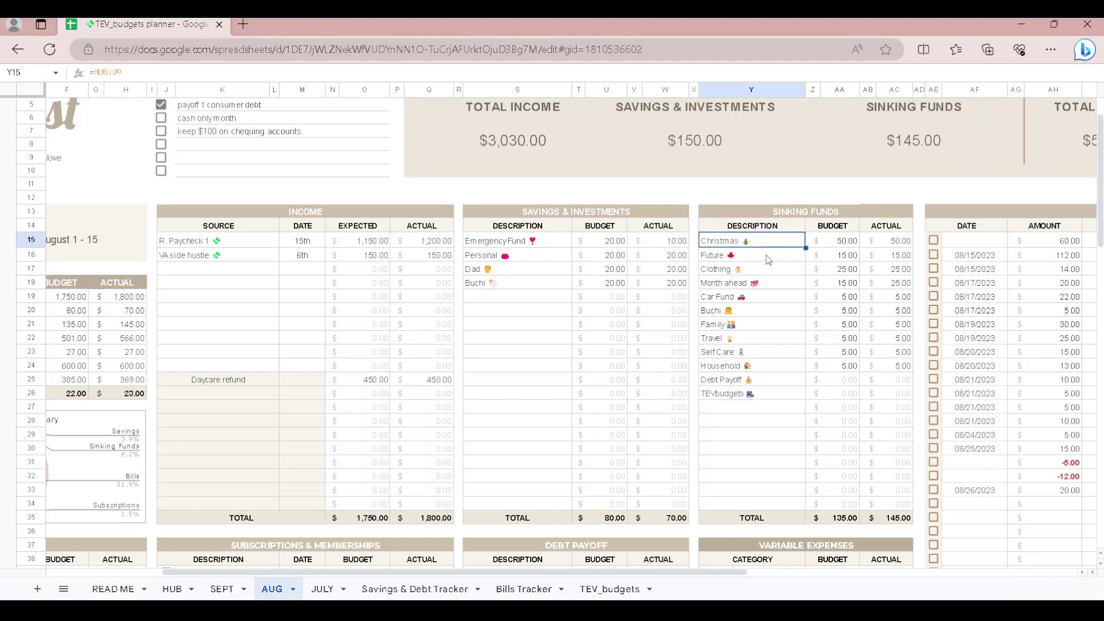
pyautogui.click(766, 254)
pyautogui.click(769, 285)
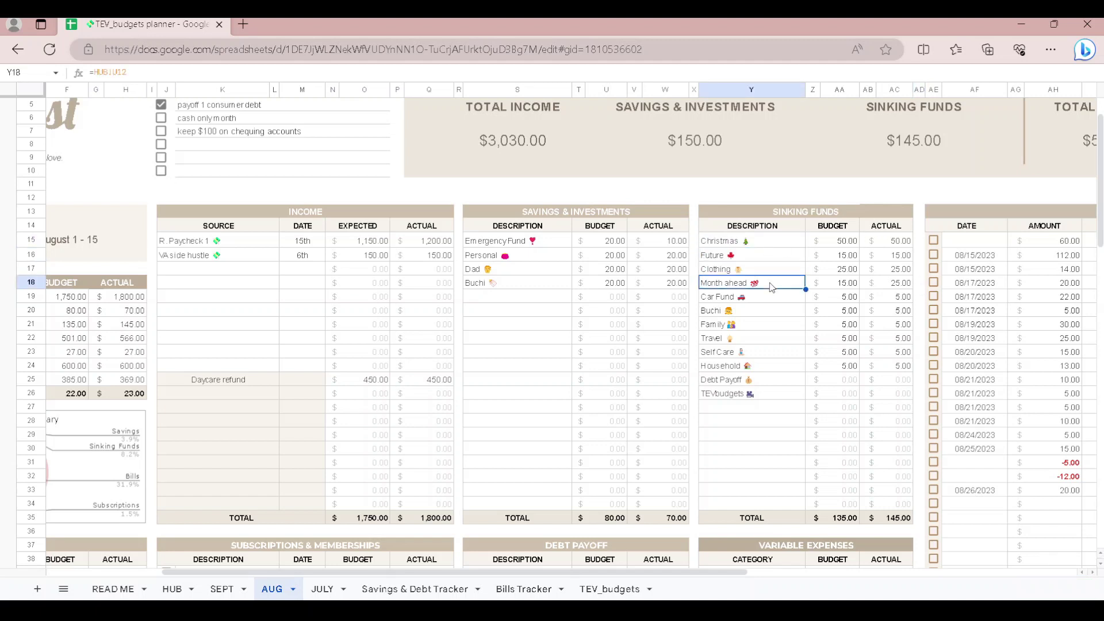
pyautogui.click(773, 247)
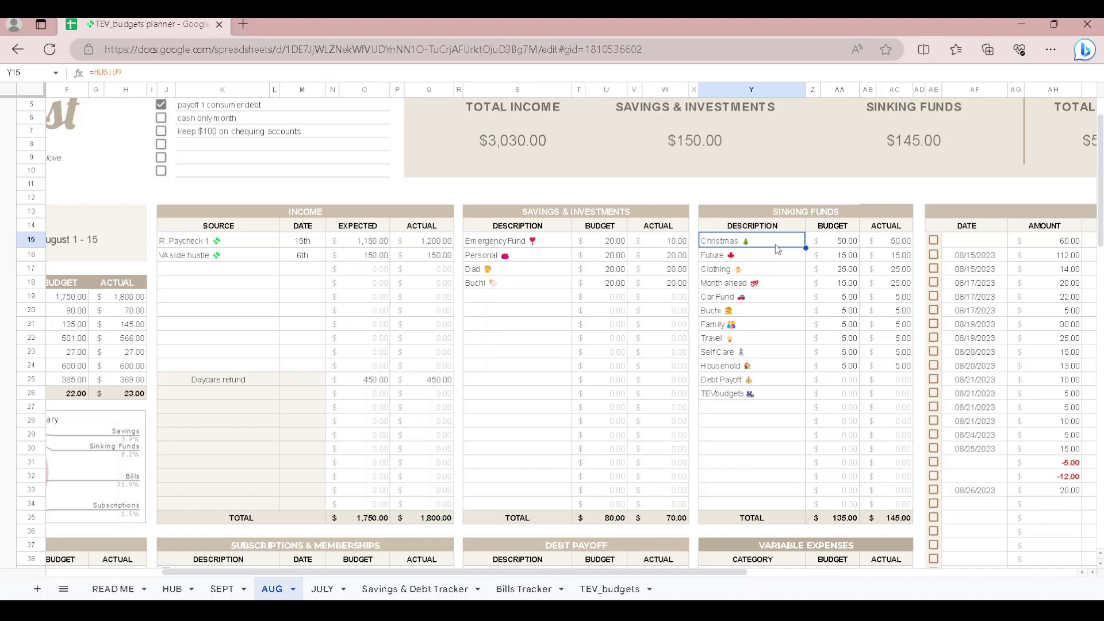
pyautogui.moveTo(908, 299); pyautogui.dragTo(913, 368)
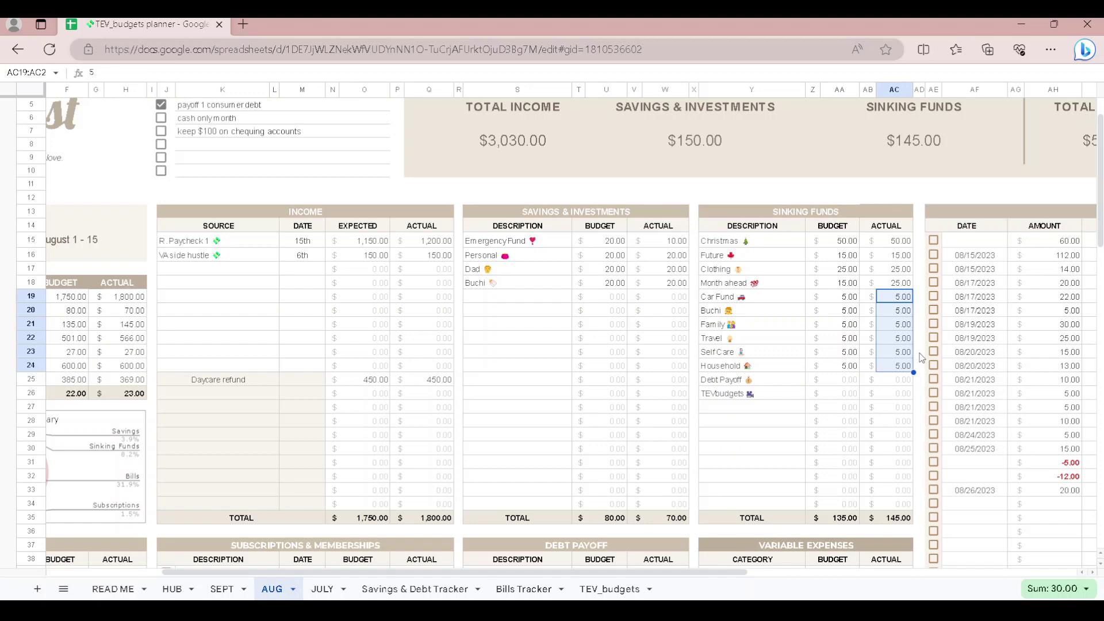
pyautogui.click(918, 366)
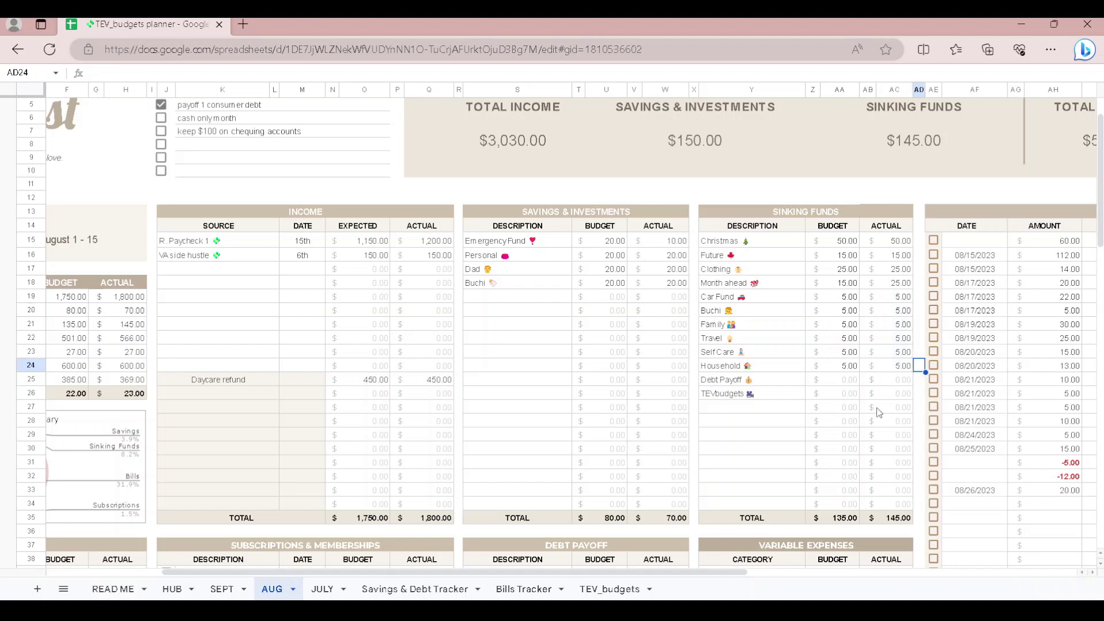
# Step: Review Paycheck 1's fixed bills, subscriptions and memberships, and the actual credit card payment under Debt Payoff
pyautogui.moveTo(731, 572); pyautogui.dragTo(617, 572)
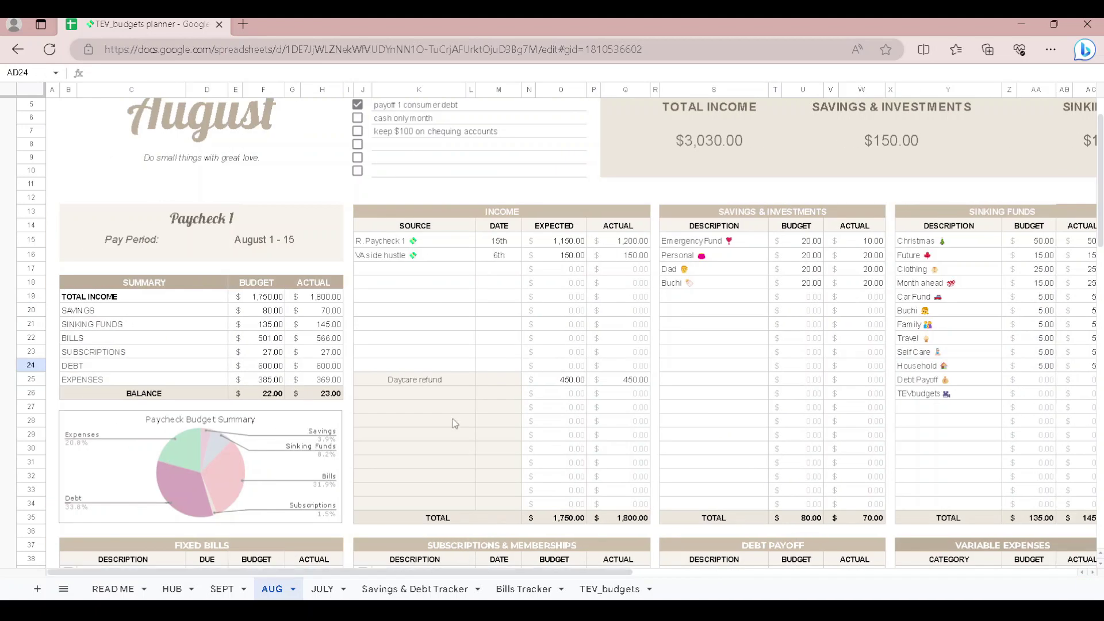
pyautogui.scroll(-5, 452, 418)
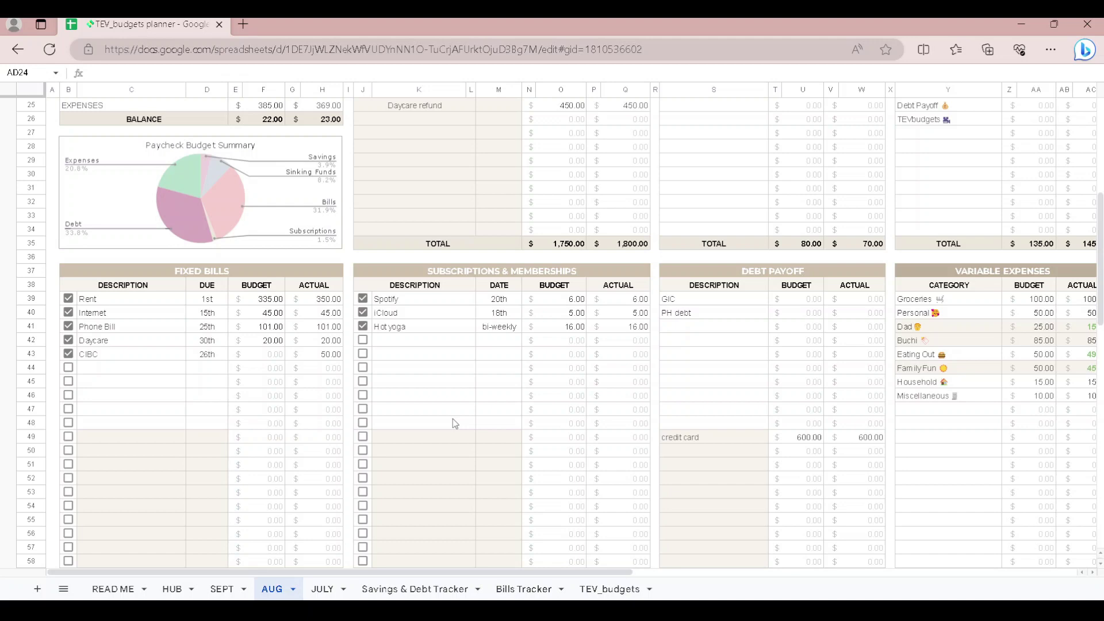
pyautogui.moveTo(516, 573); pyautogui.dragTo(657, 568)
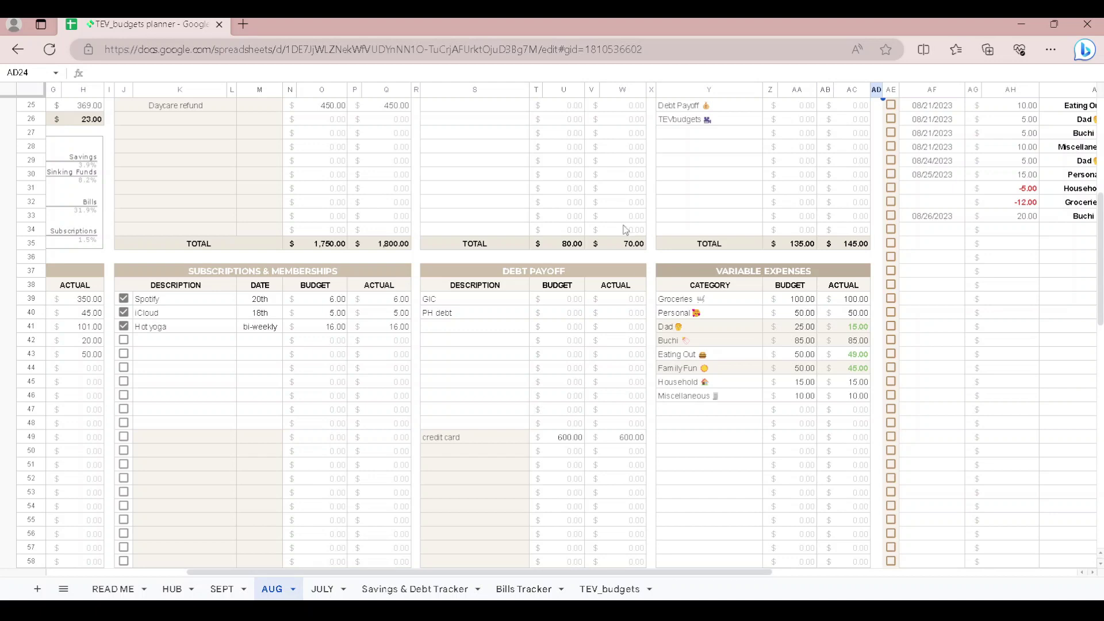
pyautogui.click(630, 442)
pyautogui.moveTo(677, 572); pyautogui.dragTo(746, 574)
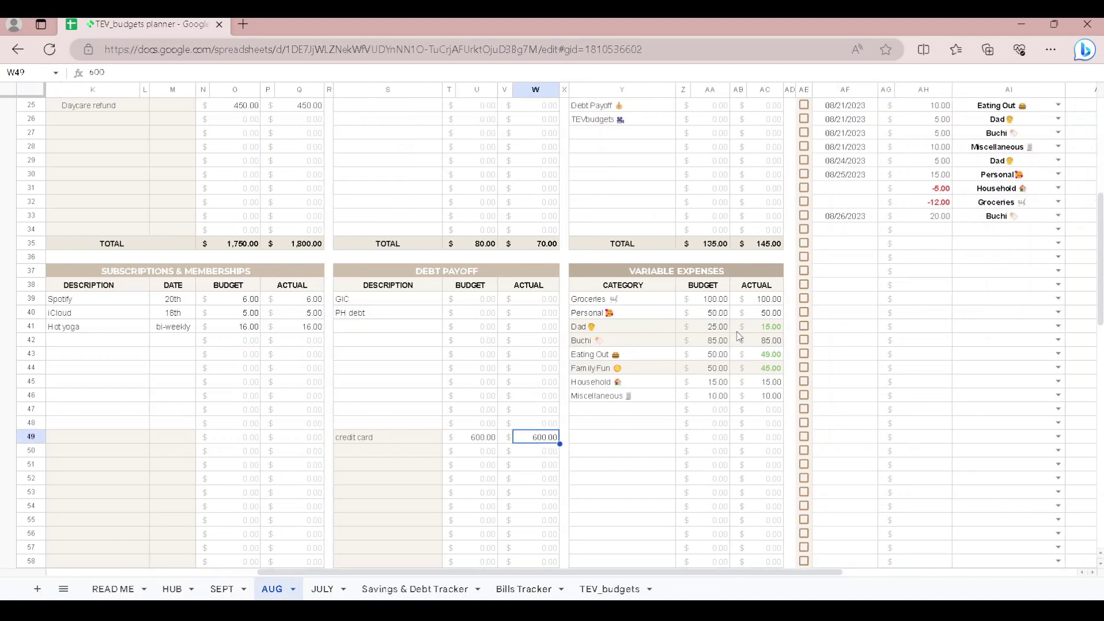
# Step: Compare budgeted and actual variable expenses for Paycheck 1, including Groceries, Eating Out and Family Fun
pyautogui.moveTo(759, 300); pyautogui.dragTo(771, 399)
pyautogui.click(789, 428)
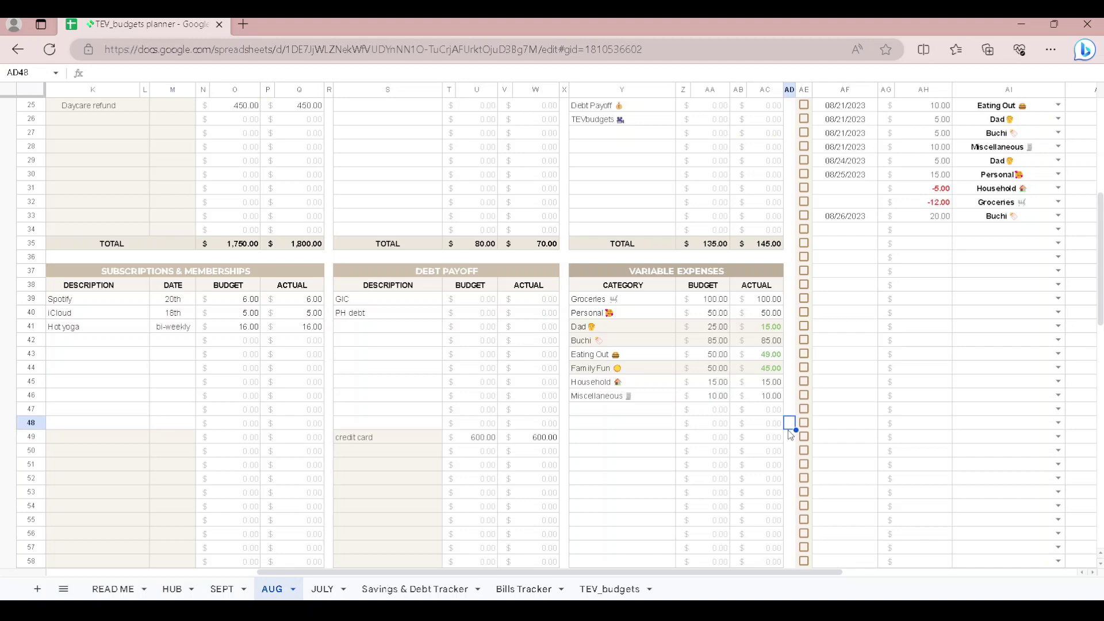
pyautogui.click(771, 305)
pyautogui.click(714, 305)
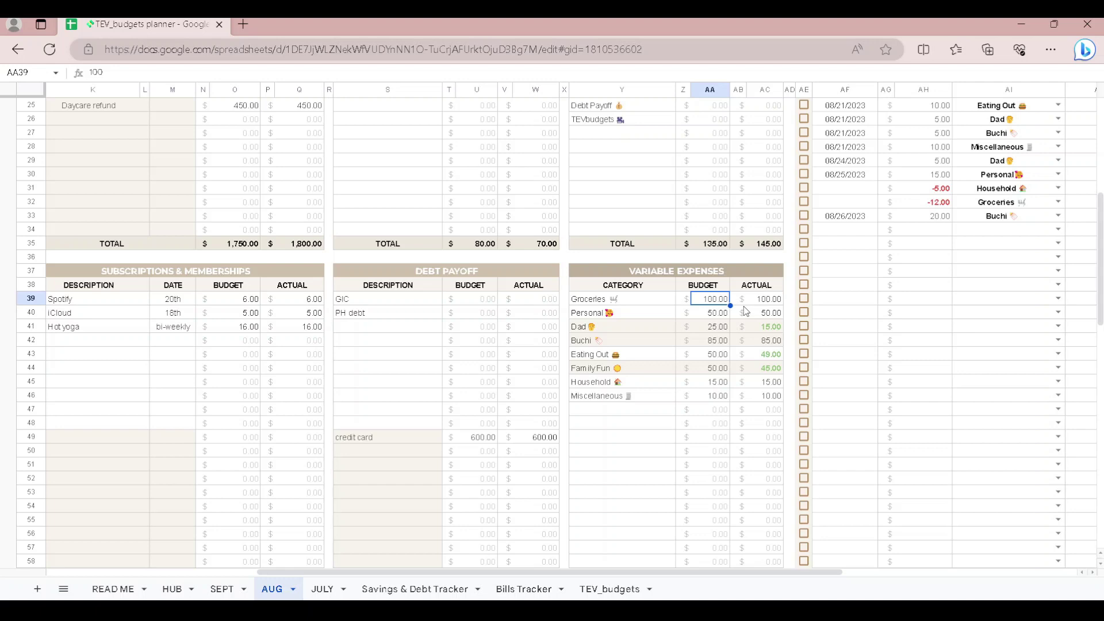
pyautogui.click(777, 328)
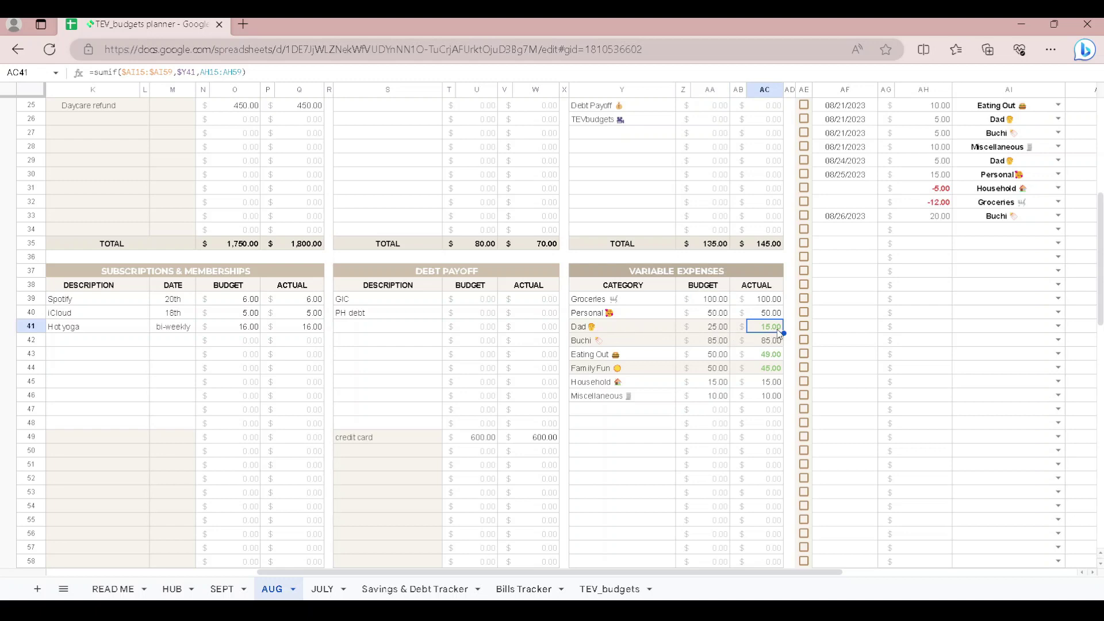
pyautogui.click(777, 356)
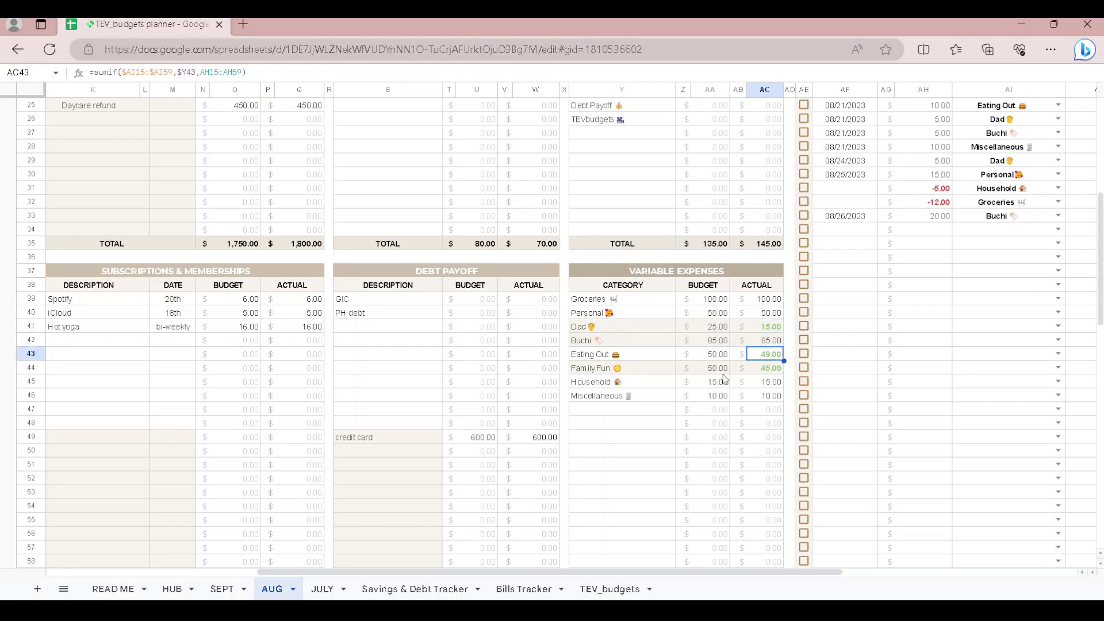
pyautogui.click(775, 367)
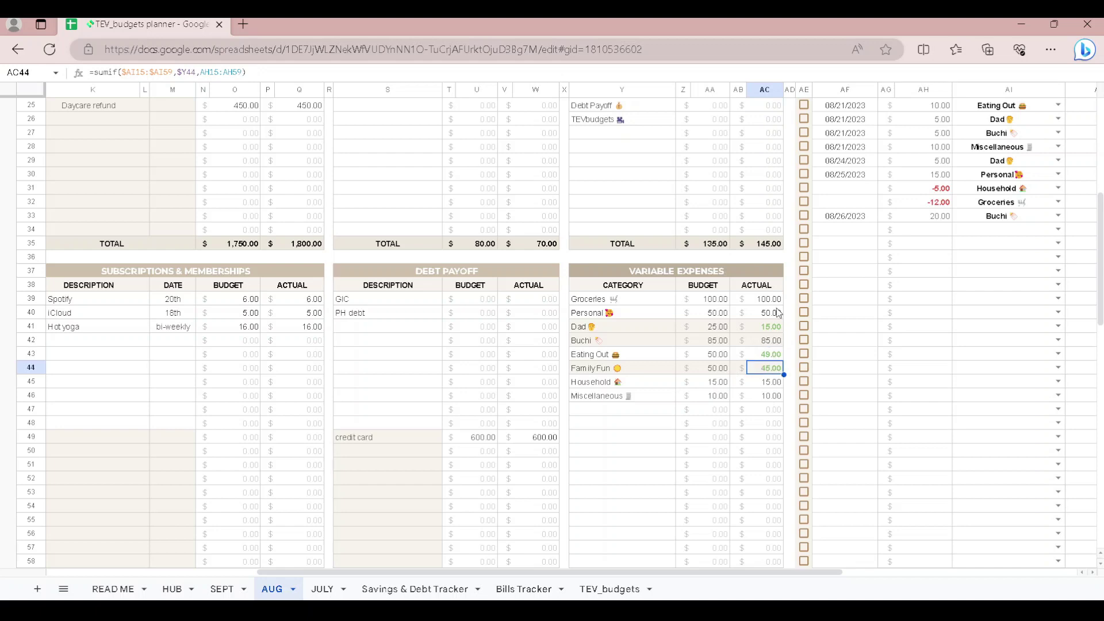
pyautogui.scroll(-1, 778, 426)
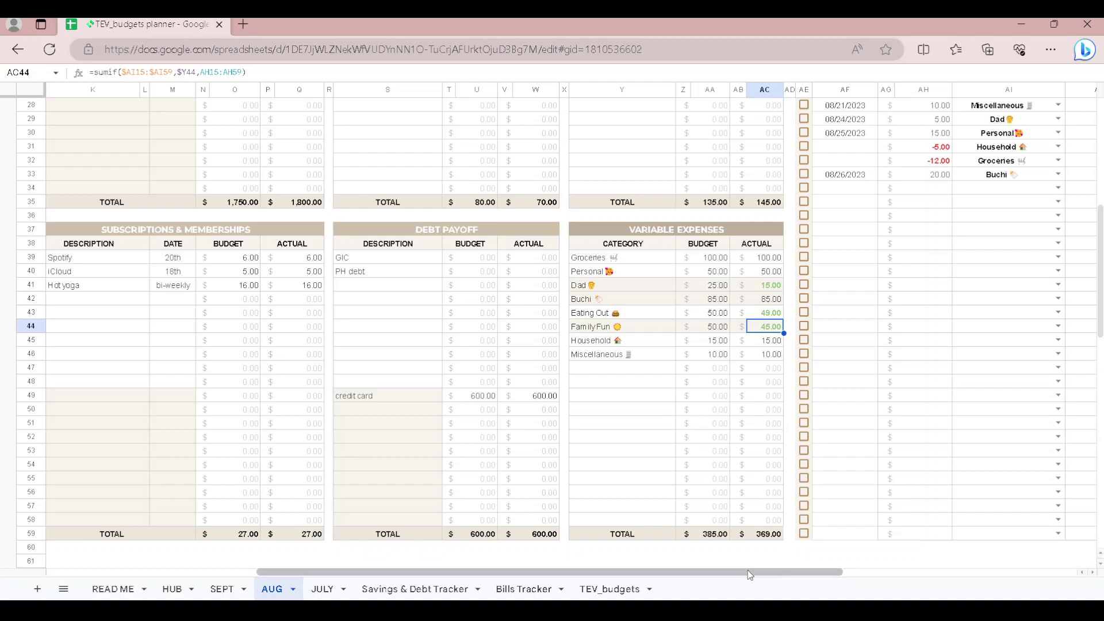
# Step: Open the JULY sheet and examine Paycheck 1's actual balance and the Paycheck 2 summary for comparison
pyautogui.moveTo(747, 570); pyautogui.dragTo(515, 557)
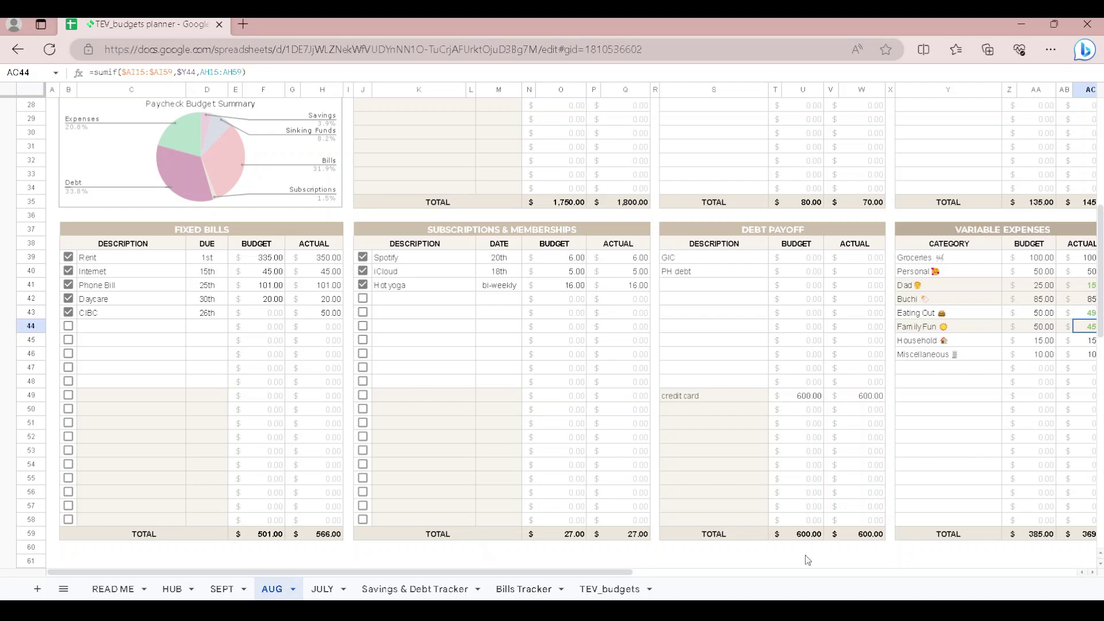
pyautogui.click(316, 591)
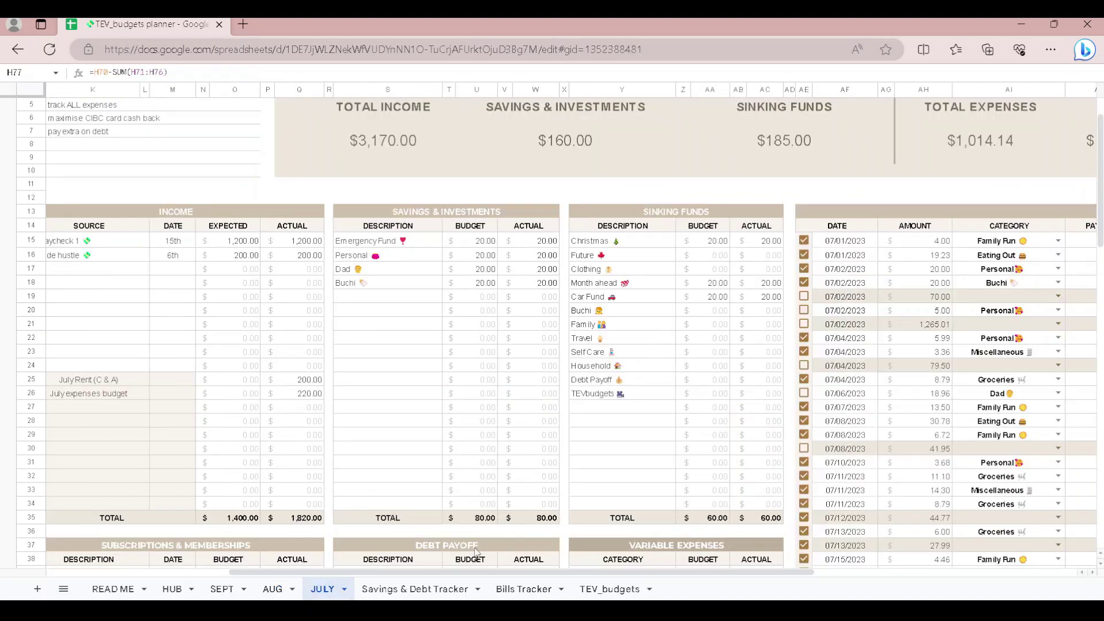
pyautogui.moveTo(564, 572); pyautogui.dragTo(383, 569)
pyautogui.click(331, 395)
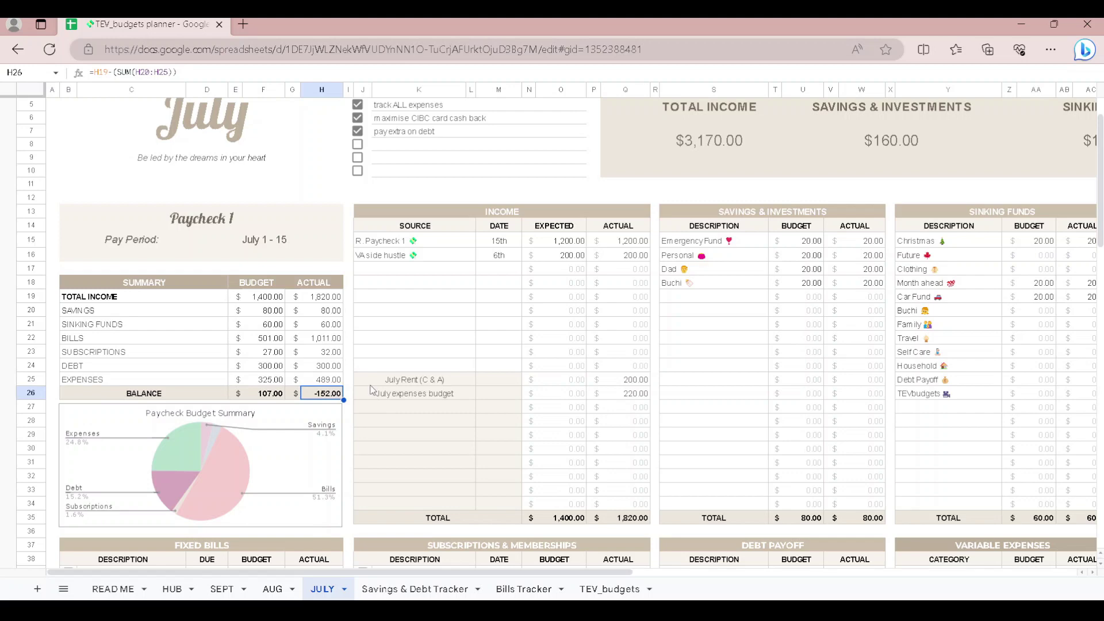
pyautogui.scroll(-10, 371, 390)
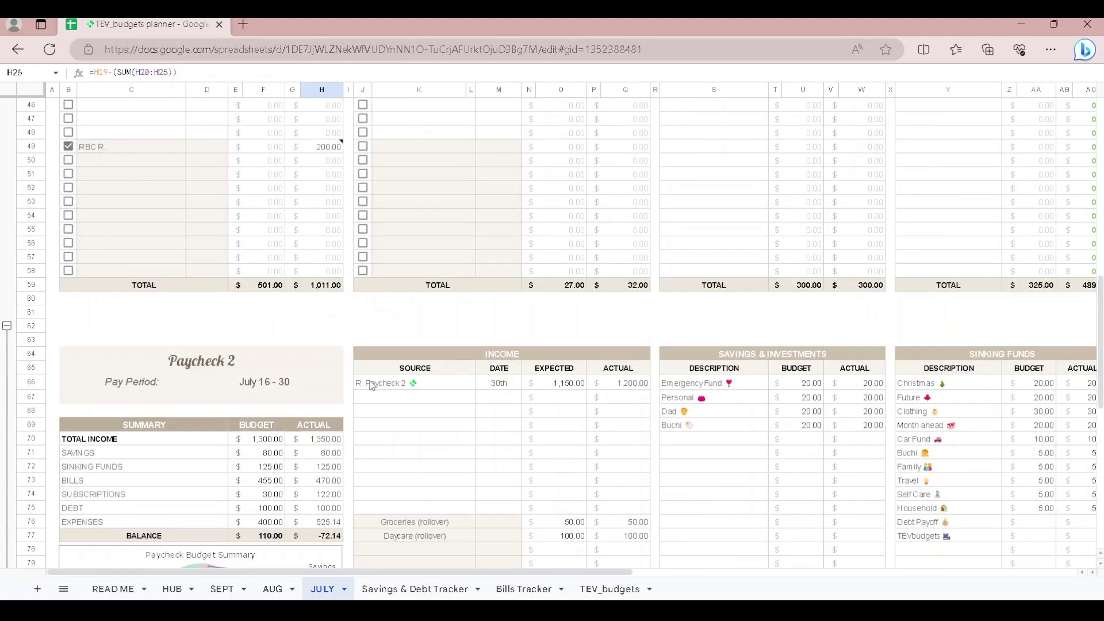
# Step: Return to the AUG sheet and bring the Paycheck 2 section for August 16 - 30 into view
pyautogui.moveTo(272, 589); pyautogui.dragTo(629, 451)
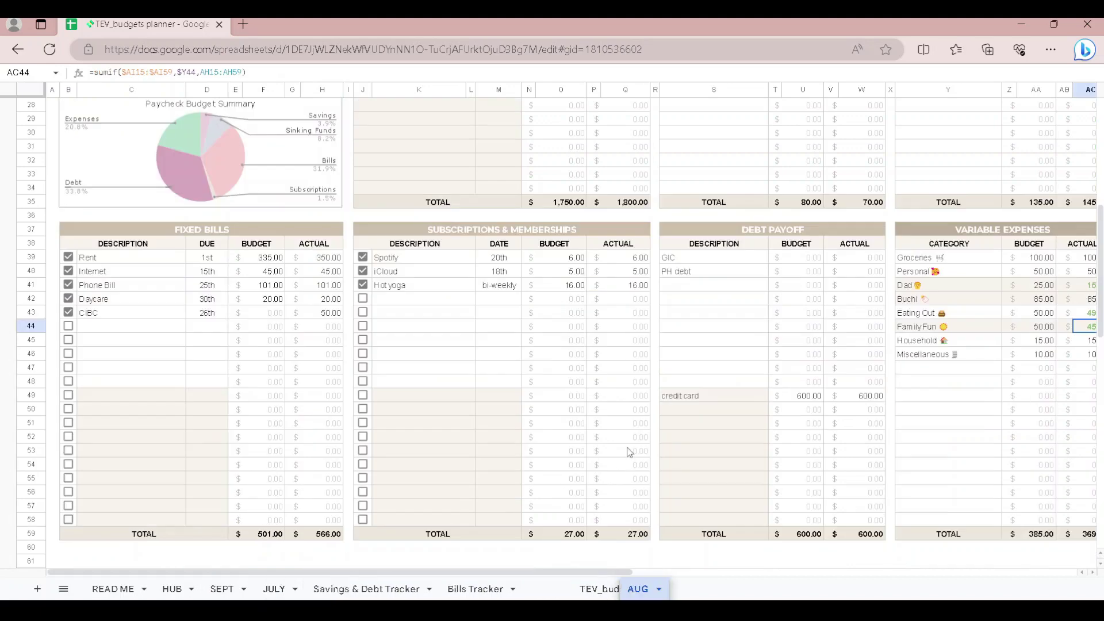
pyautogui.scroll(3, 621, 446)
pyautogui.moveTo(629, 451); pyautogui.dragTo(624, 446)
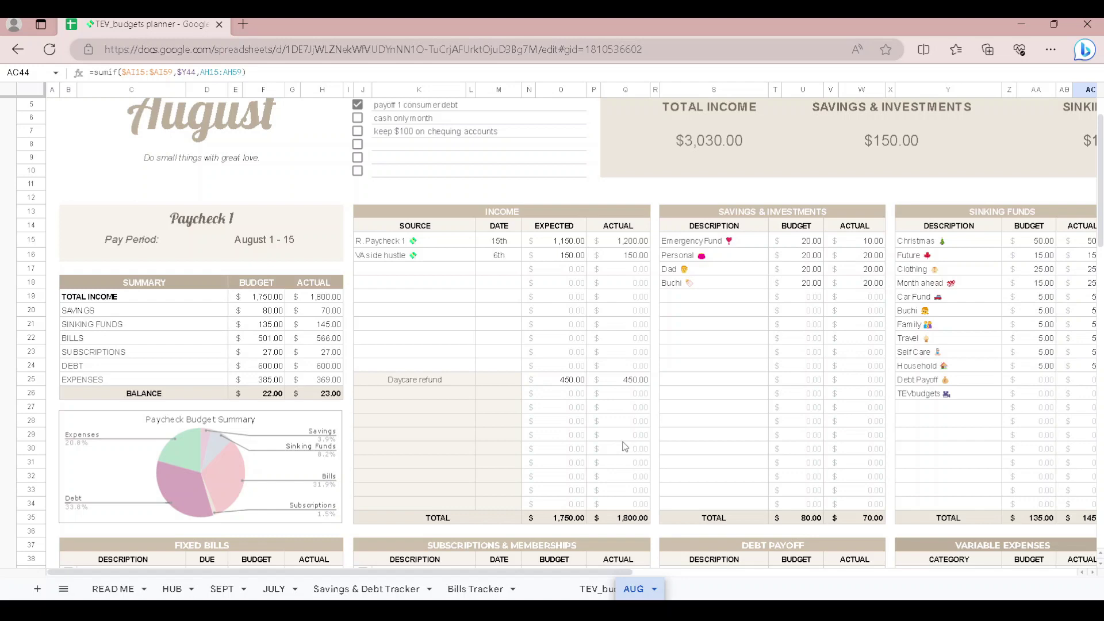
pyautogui.scroll(-5, 625, 446)
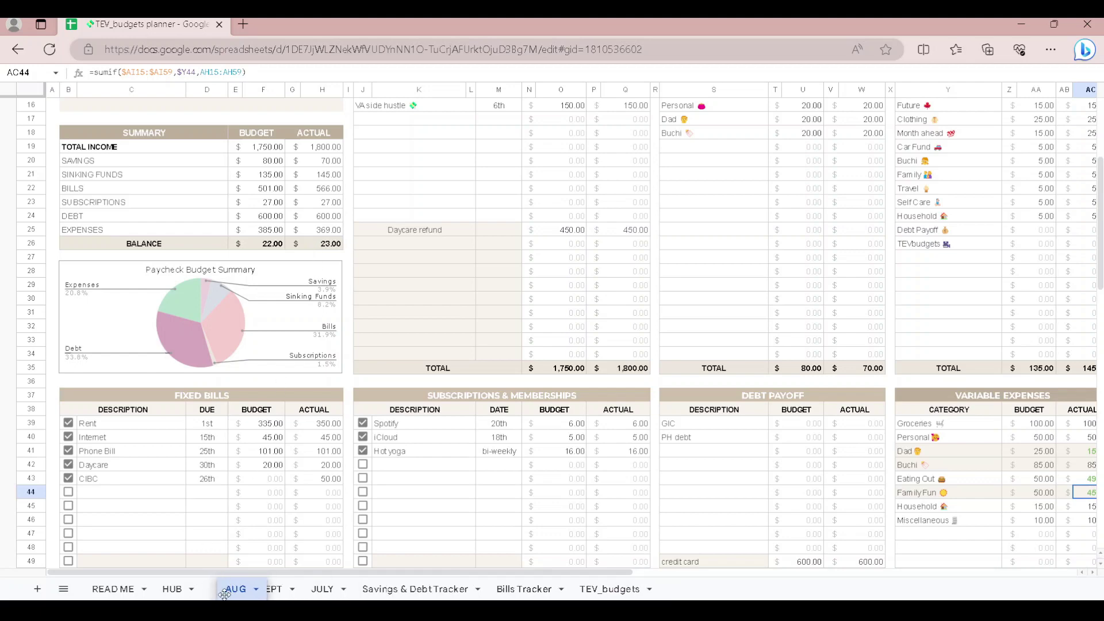
pyautogui.scroll(-12, 311, 423)
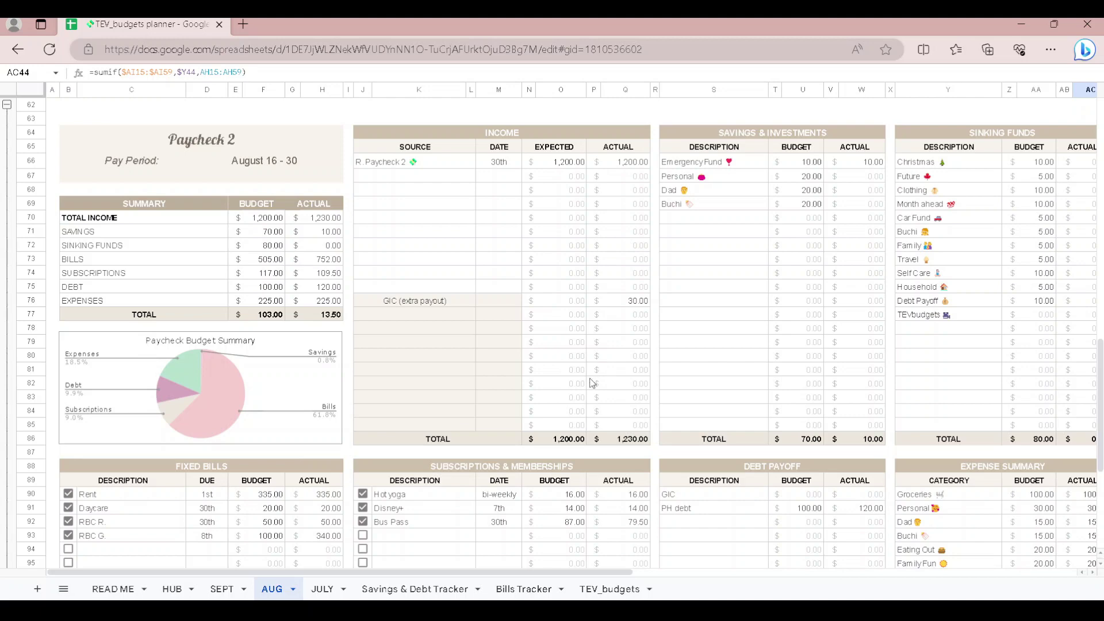
# Step: Examine the actual contributions for Paycheck 2's sinking funds and for the Personal, Dad and Buchi savings
pyautogui.moveTo(494, 571); pyautogui.dragTo(687, 575)
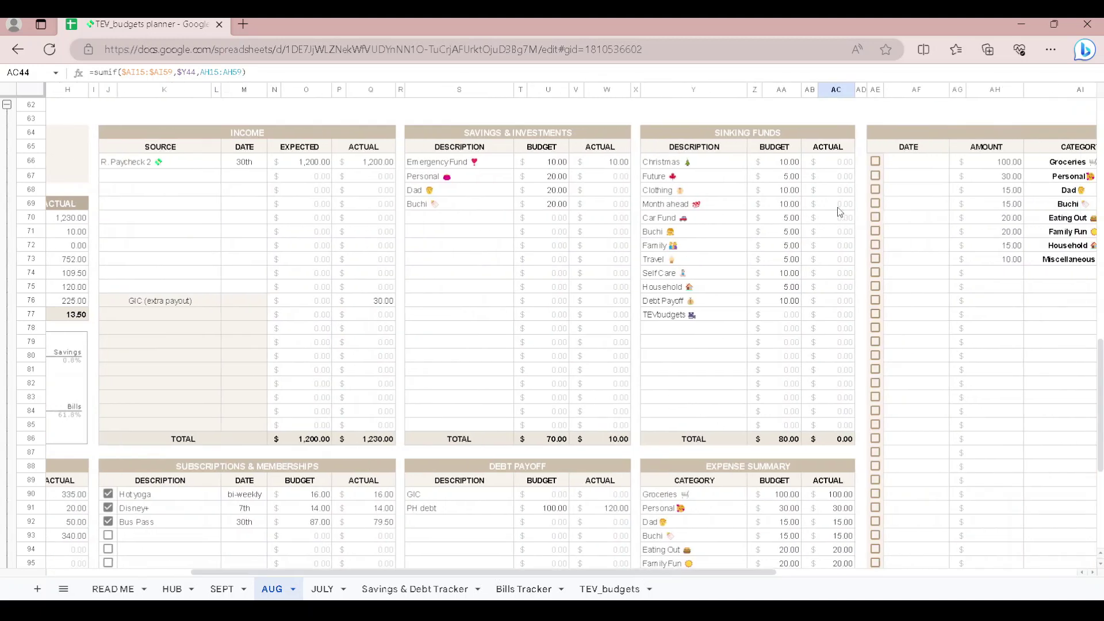
pyautogui.moveTo(837, 161); pyautogui.dragTo(836, 304)
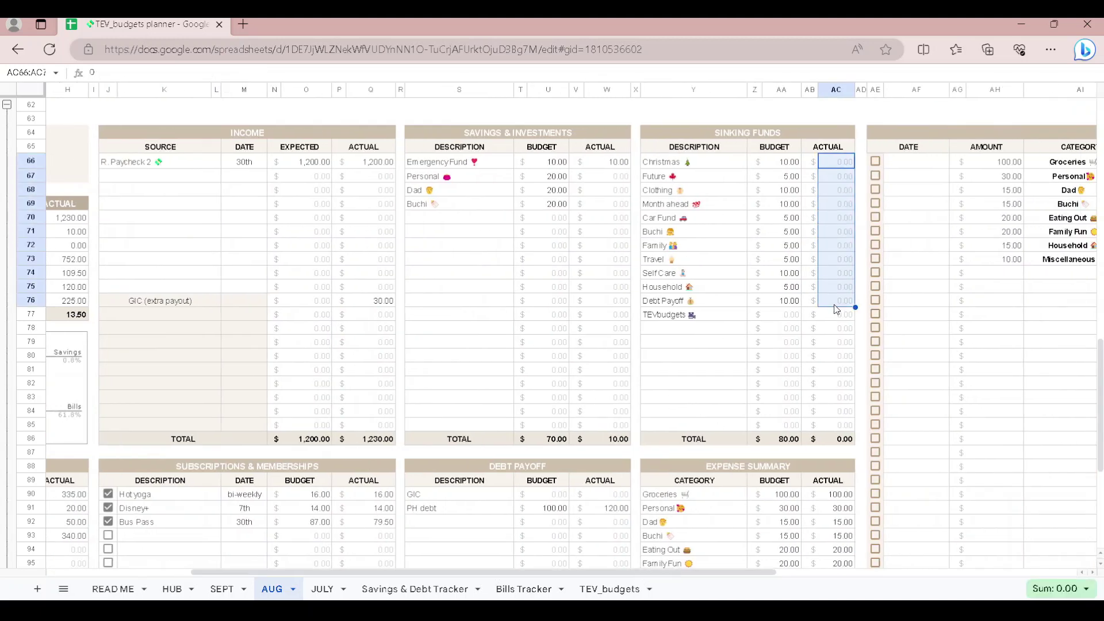
pyautogui.moveTo(608, 176); pyautogui.dragTo(618, 212)
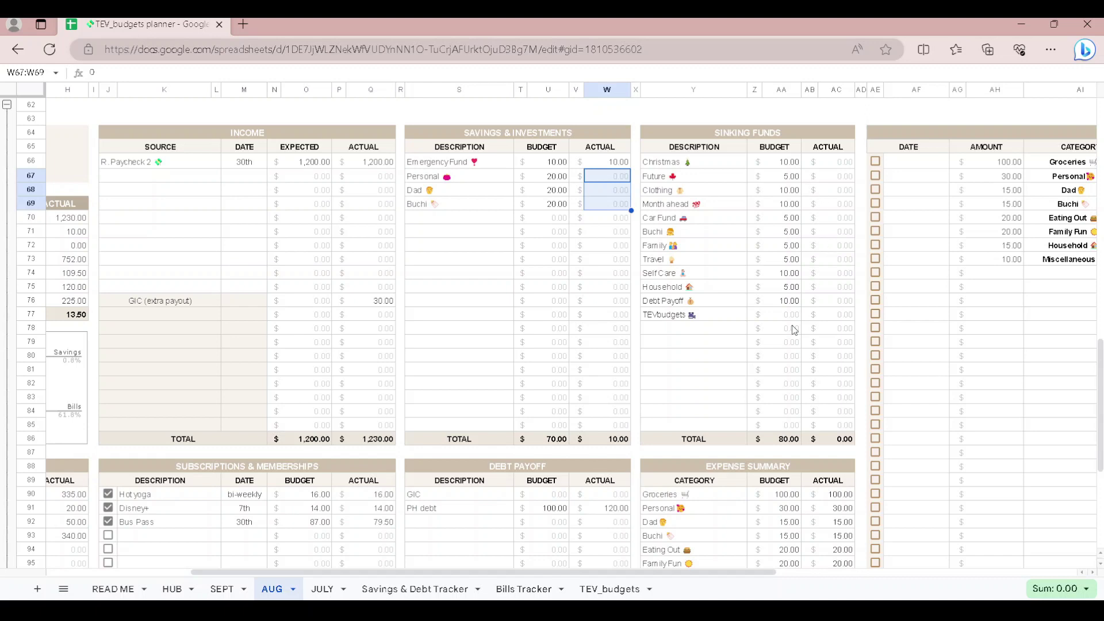
pyautogui.click(823, 343)
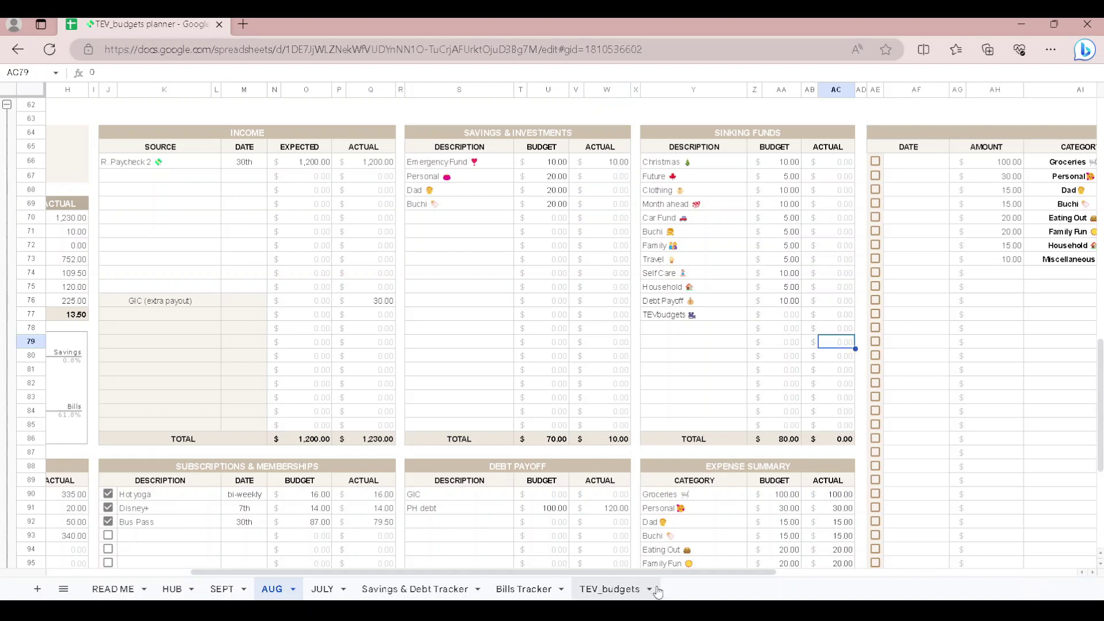
# Step: Check Paycheck 2's actual GIC extra payout under Income and the actual Bus Pass cost under Subscriptions & Memberships
pyautogui.moveTo(668, 573); pyautogui.dragTo(603, 573)
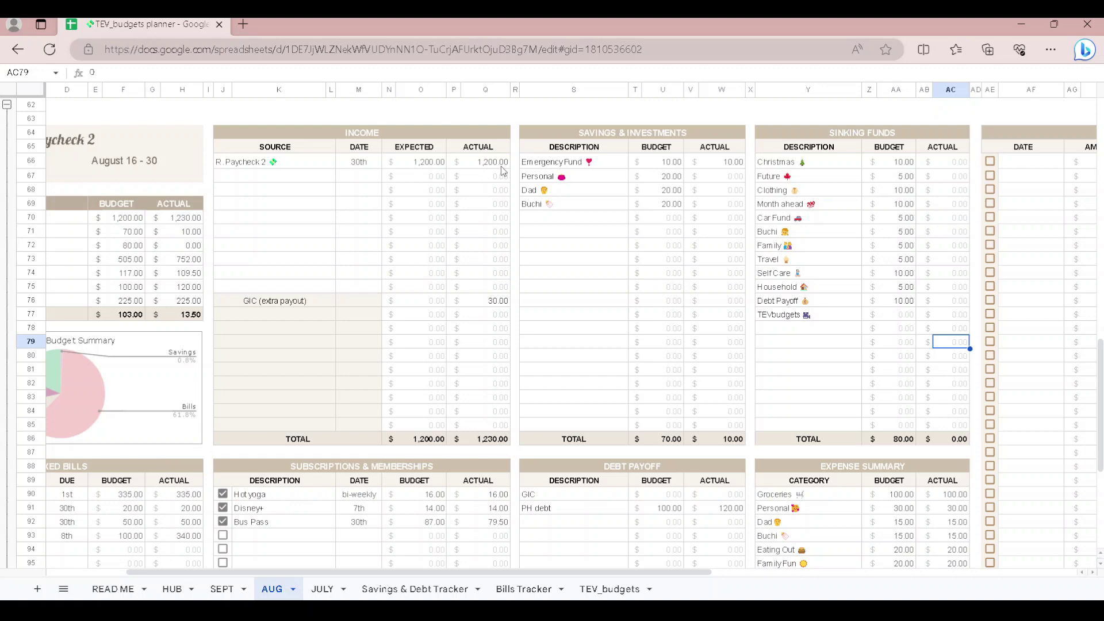
pyautogui.click(494, 302)
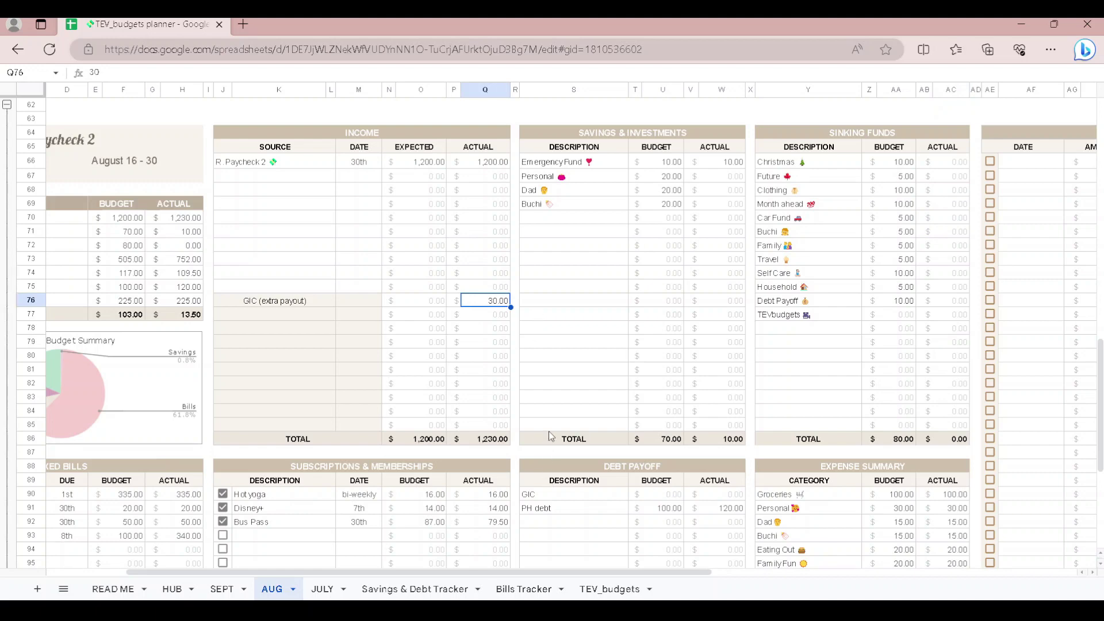
pyautogui.scroll(-2, 548, 430)
pyautogui.moveTo(577, 576); pyautogui.dragTo(497, 576)
pyautogui.scroll(-3, 538, 426)
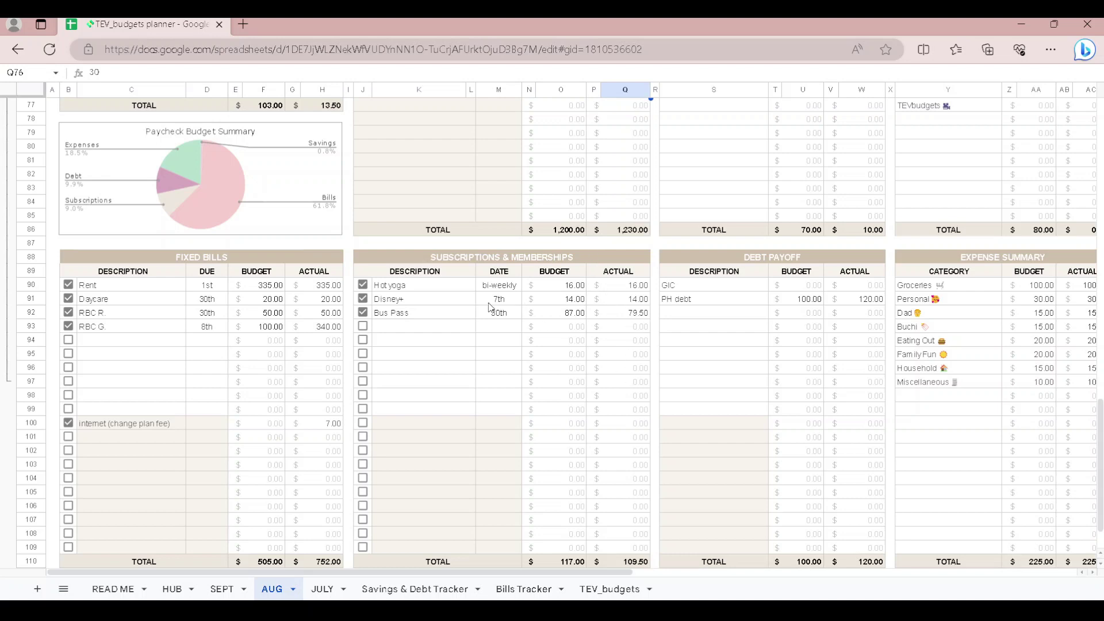
pyautogui.click(642, 317)
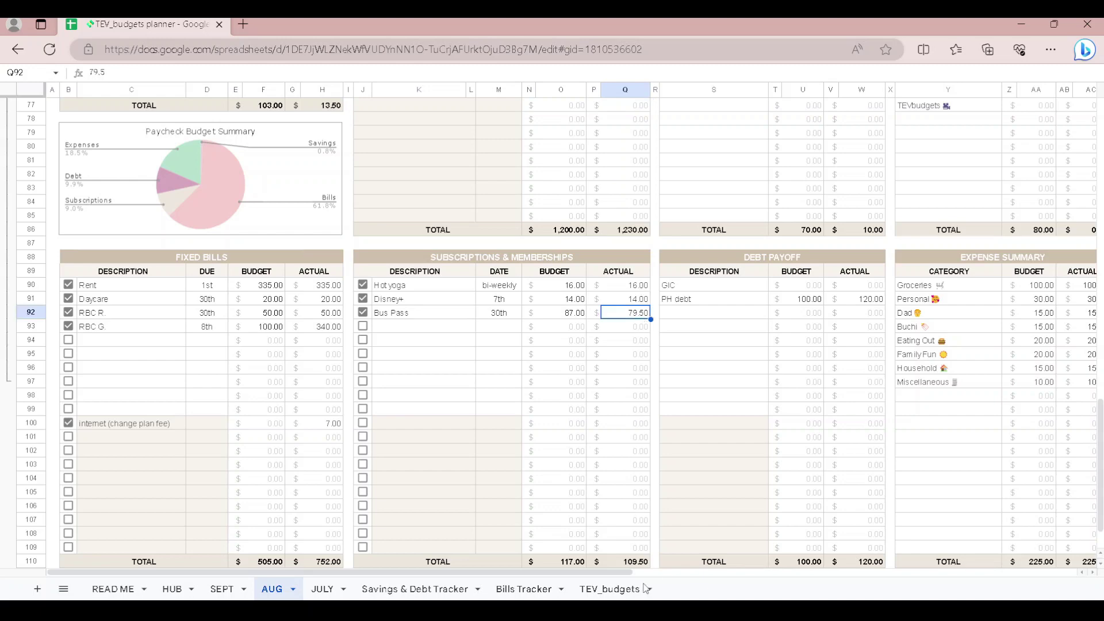
# Step: Compare the budgeted and actual PH debt payment in Paycheck 2's Debt Payoff table
pyautogui.moveTo(623, 573); pyautogui.dragTo(743, 575)
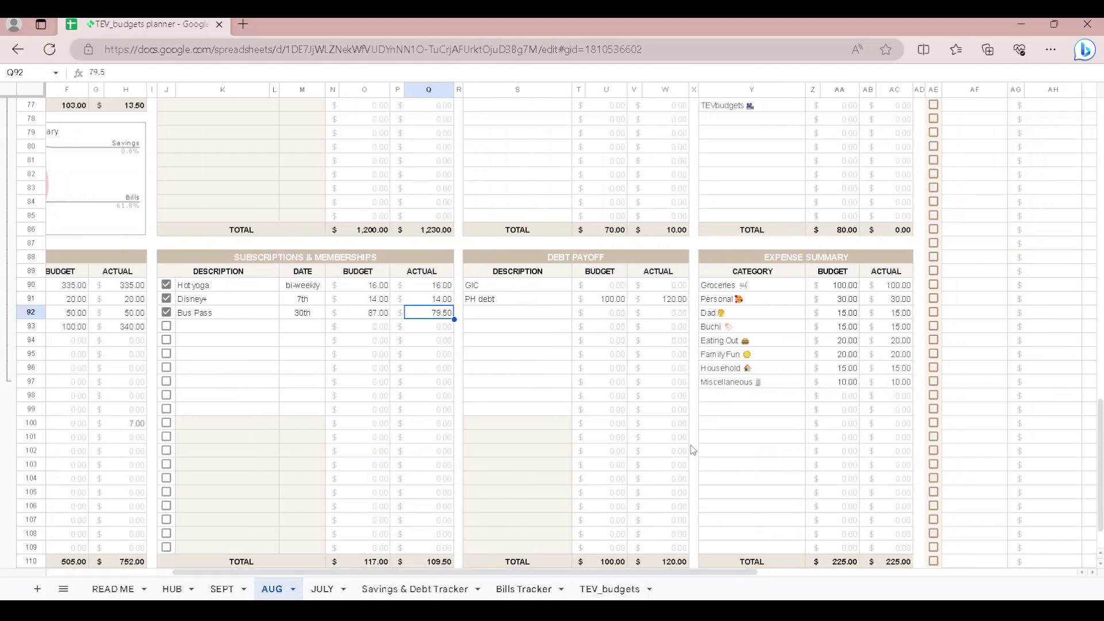
pyautogui.click(521, 303)
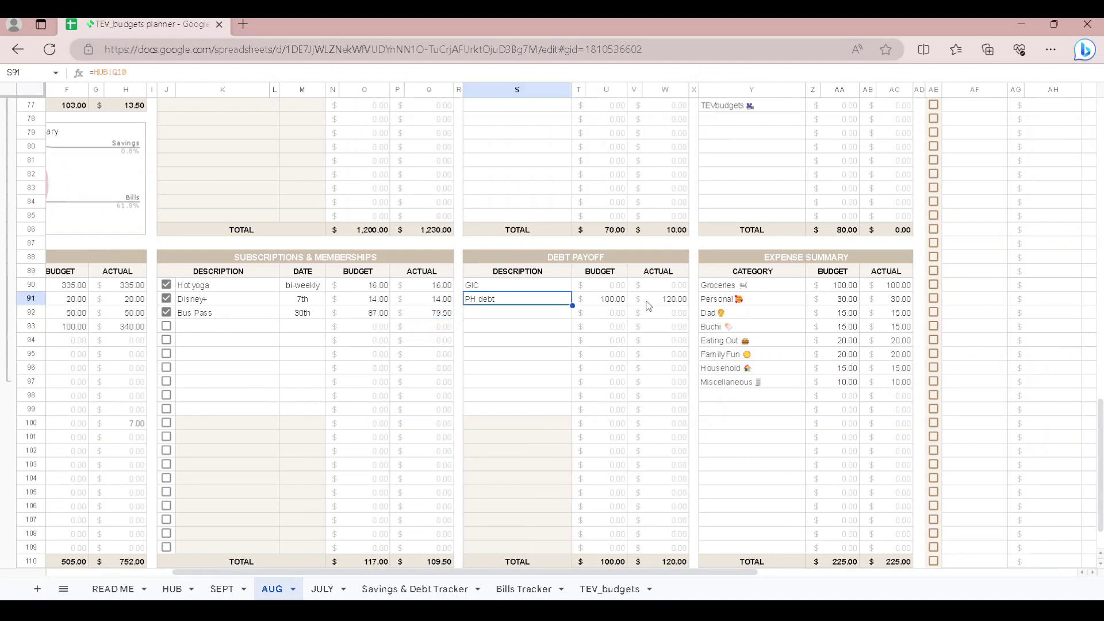
pyautogui.click(681, 302)
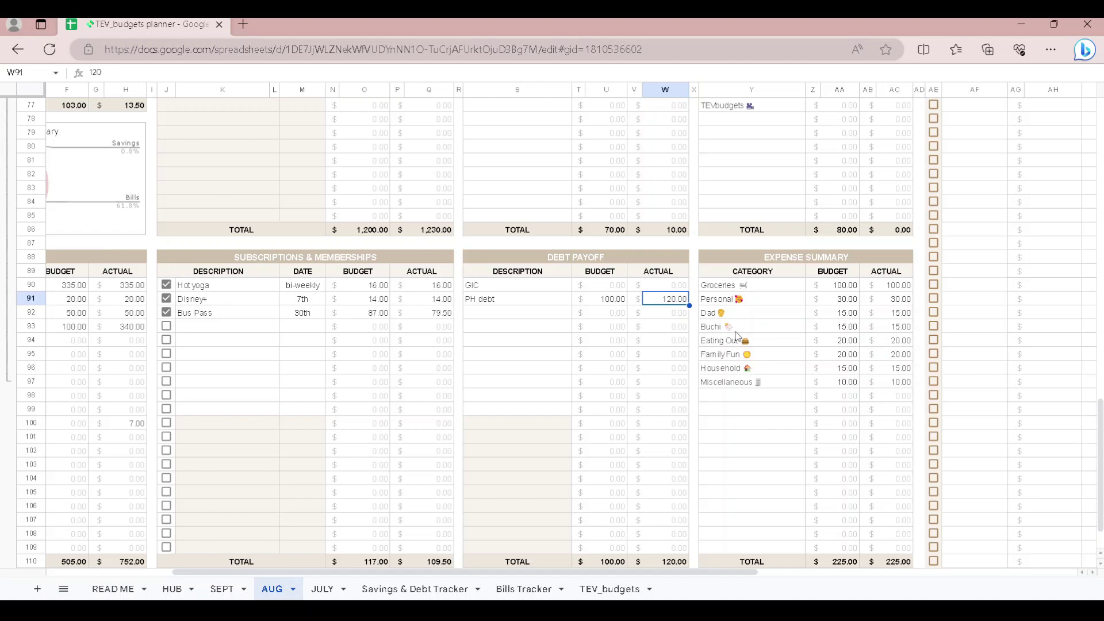
pyautogui.hscroll(2, 699, 572)
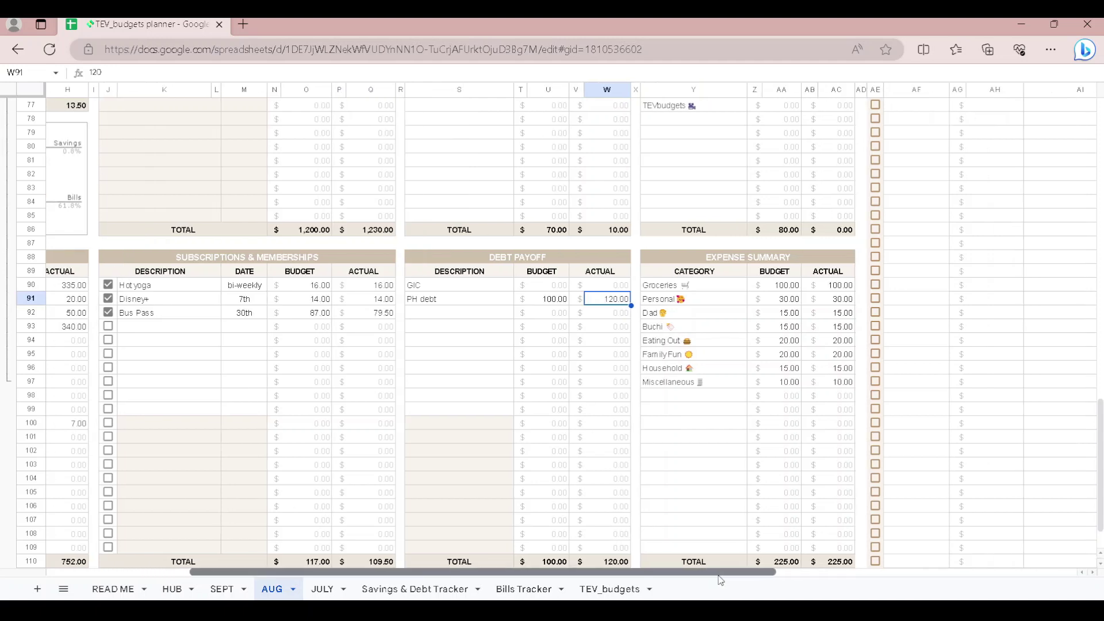
pyautogui.click(618, 313)
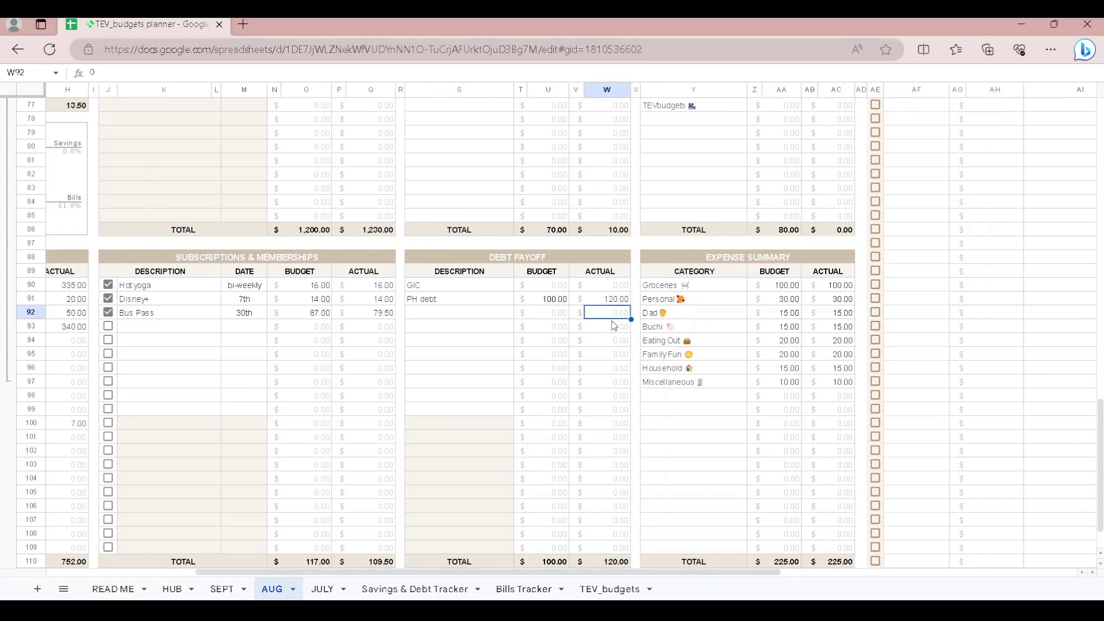
# Step: Compare Paycheck 2's Expense Summary budget from Groceries to Miscellaneous with the amounts in its transactions log
pyautogui.moveTo(771, 572); pyautogui.dragTo(842, 573)
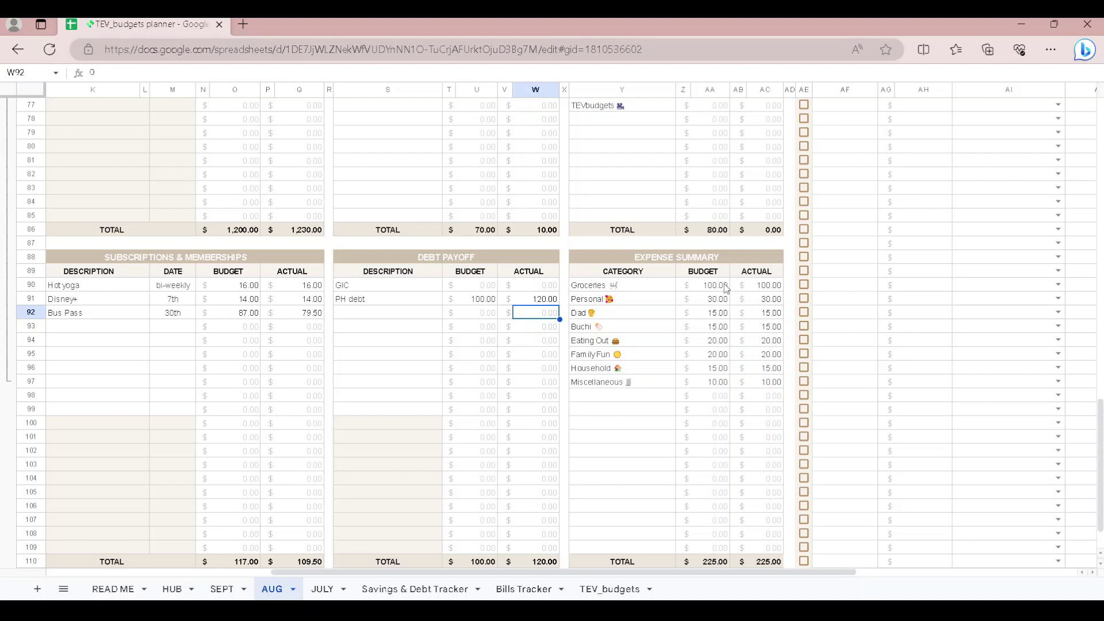
pyautogui.moveTo(725, 288); pyautogui.dragTo(724, 382)
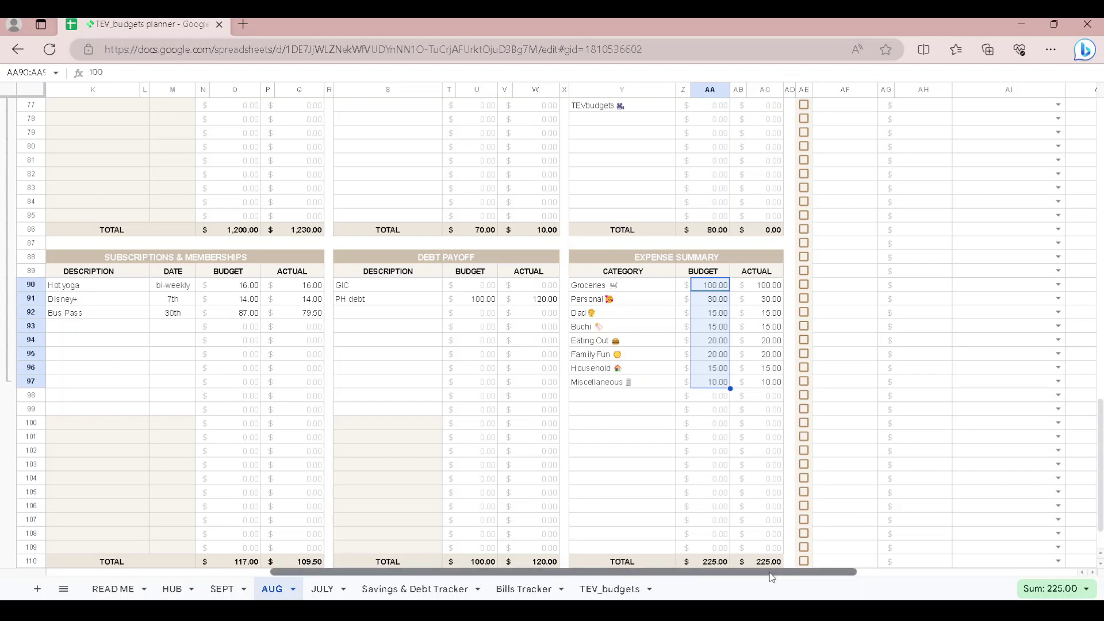
pyautogui.moveTo(764, 576); pyautogui.dragTo(786, 570)
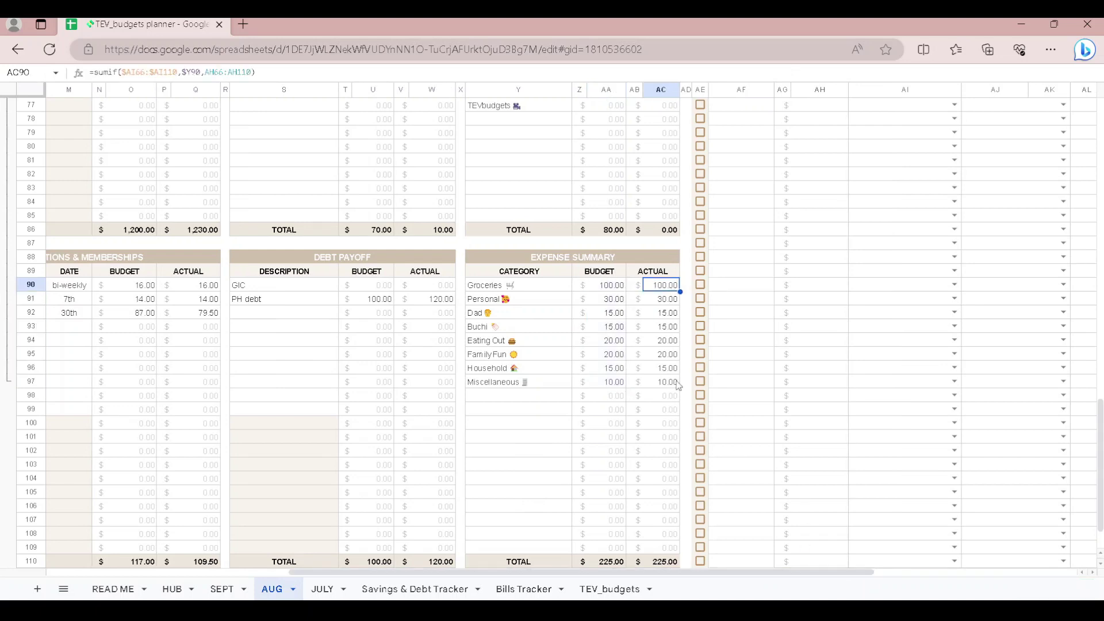
pyautogui.scroll(5, 874, 435)
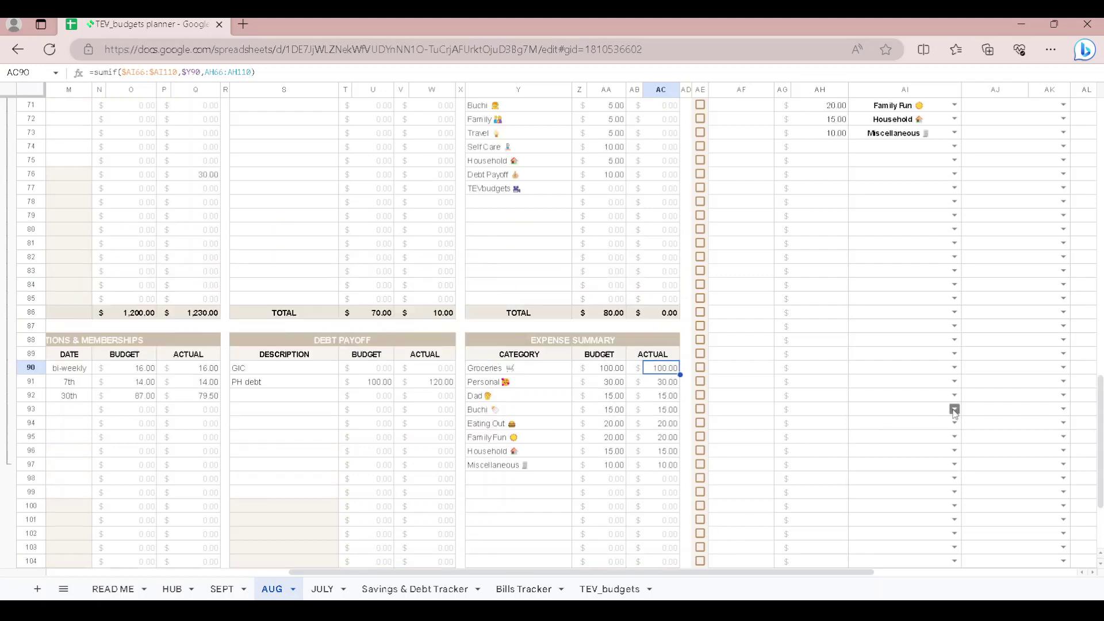
pyautogui.moveTo(838, 206); pyautogui.dragTo(842, 302)
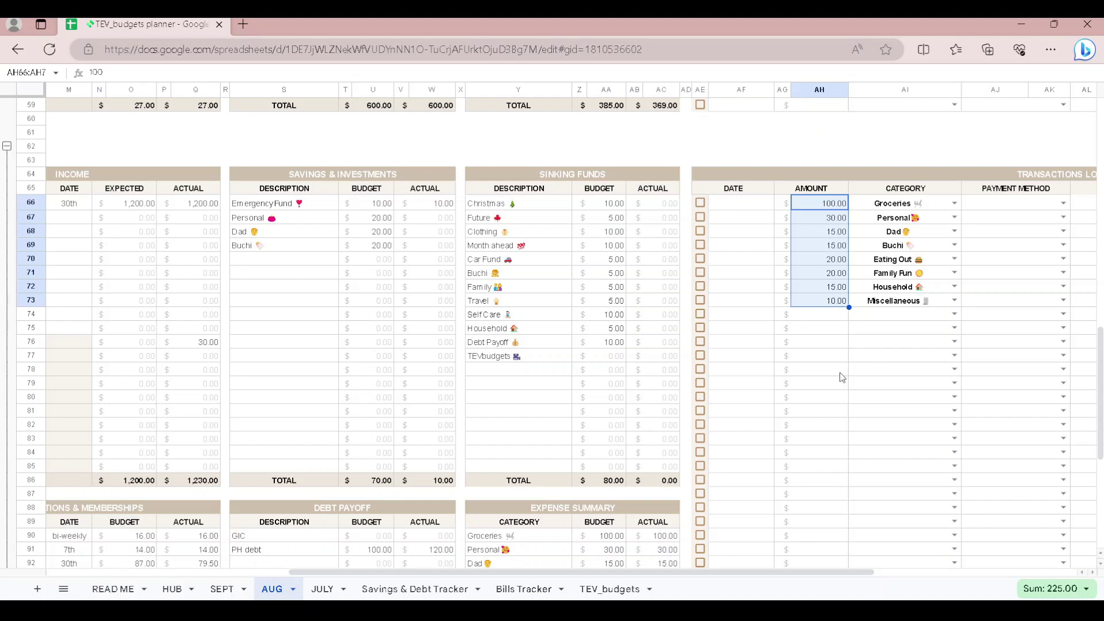
pyautogui.scroll(-6, 642, 463)
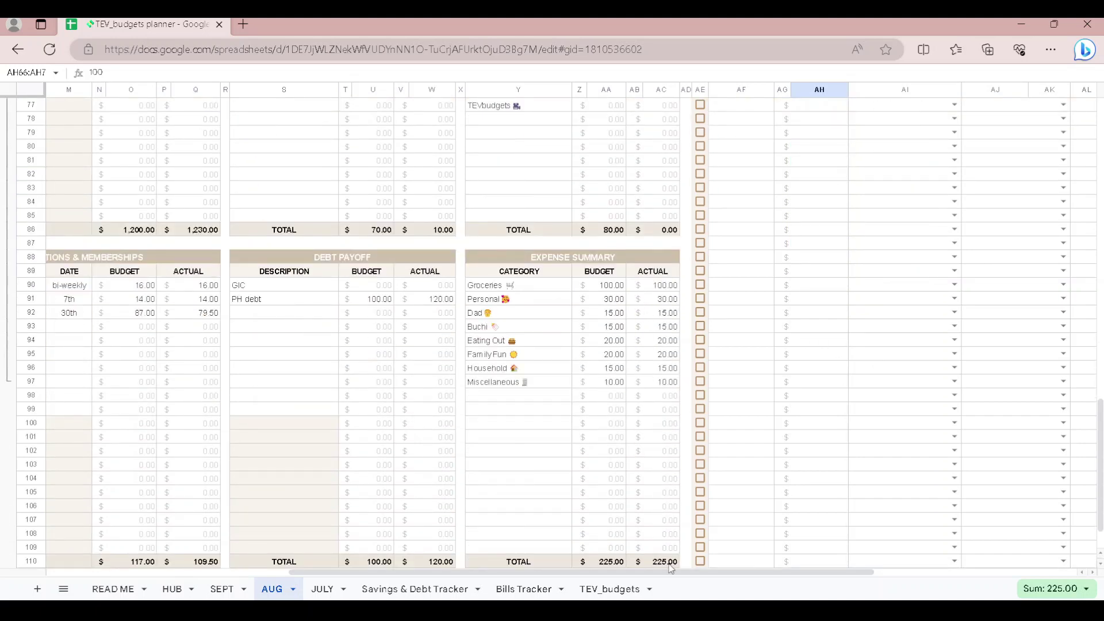
# Step: Inspect the blank date, amount and category cells below the Miscellaneous entry in Paycheck 2's transactions log
pyautogui.scroll(1, 827, 224)
pyautogui.scroll(1, 807, 202)
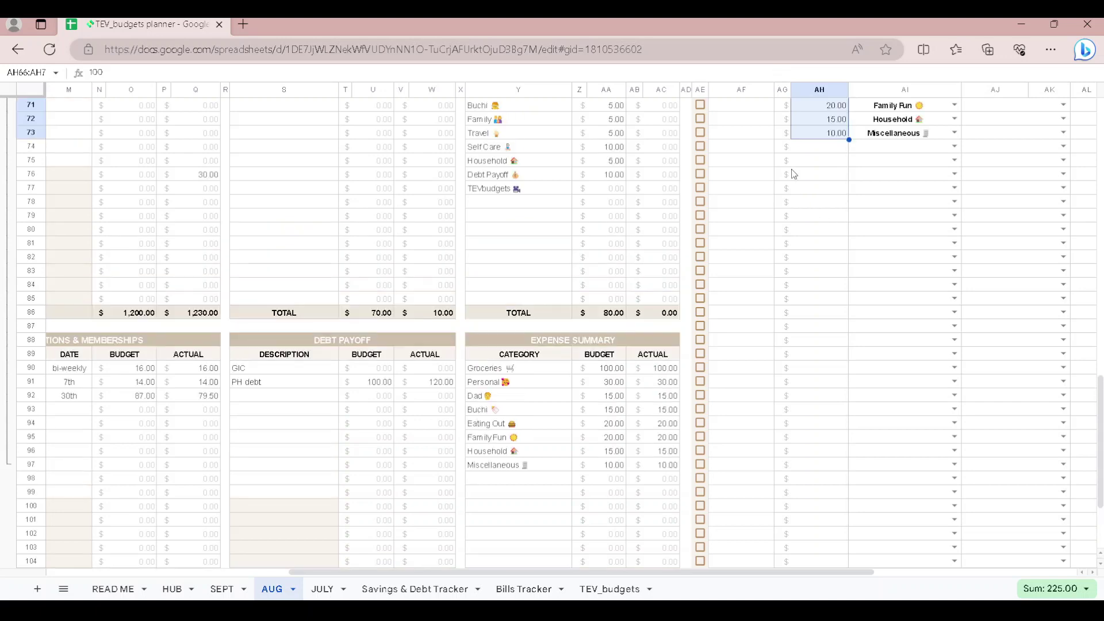
pyautogui.click(758, 161)
pyautogui.click(823, 164)
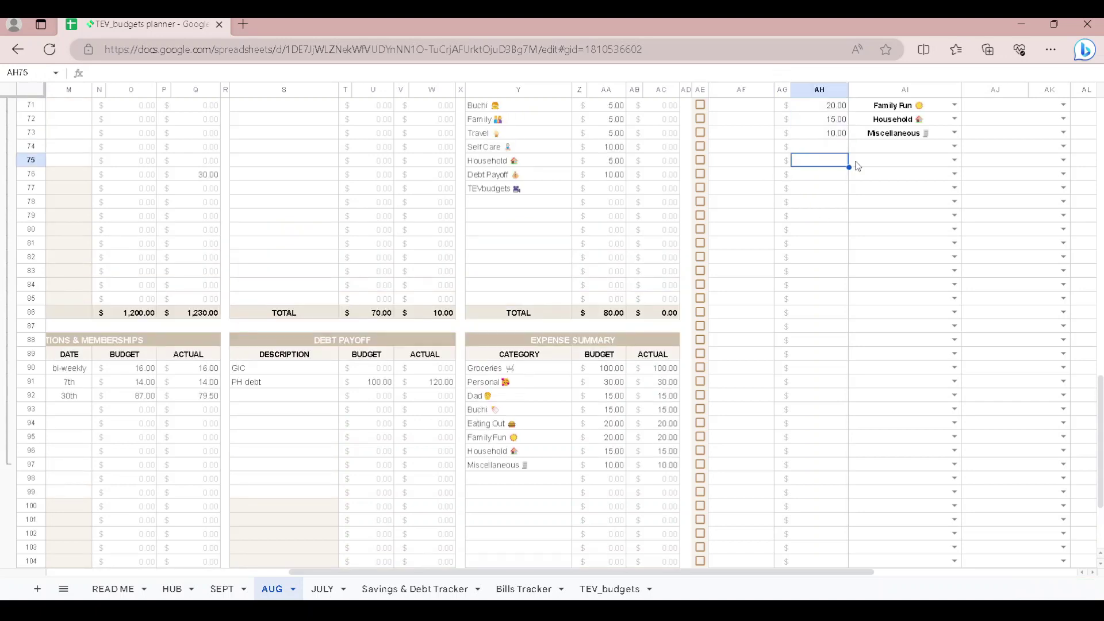
pyautogui.click(857, 166)
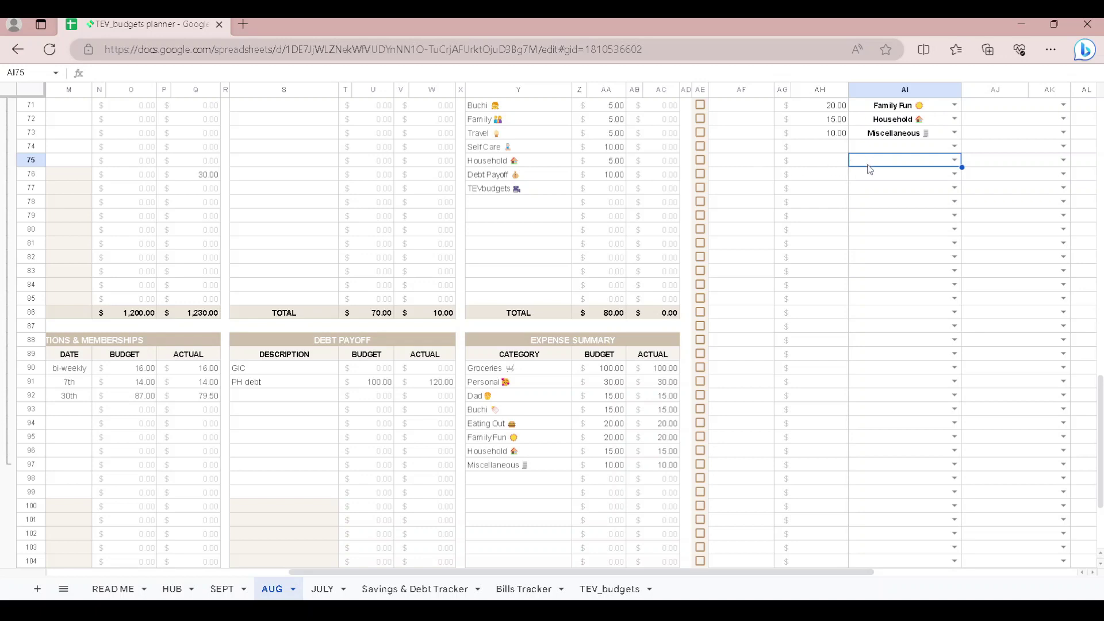
pyautogui.scroll(-1, 684, 359)
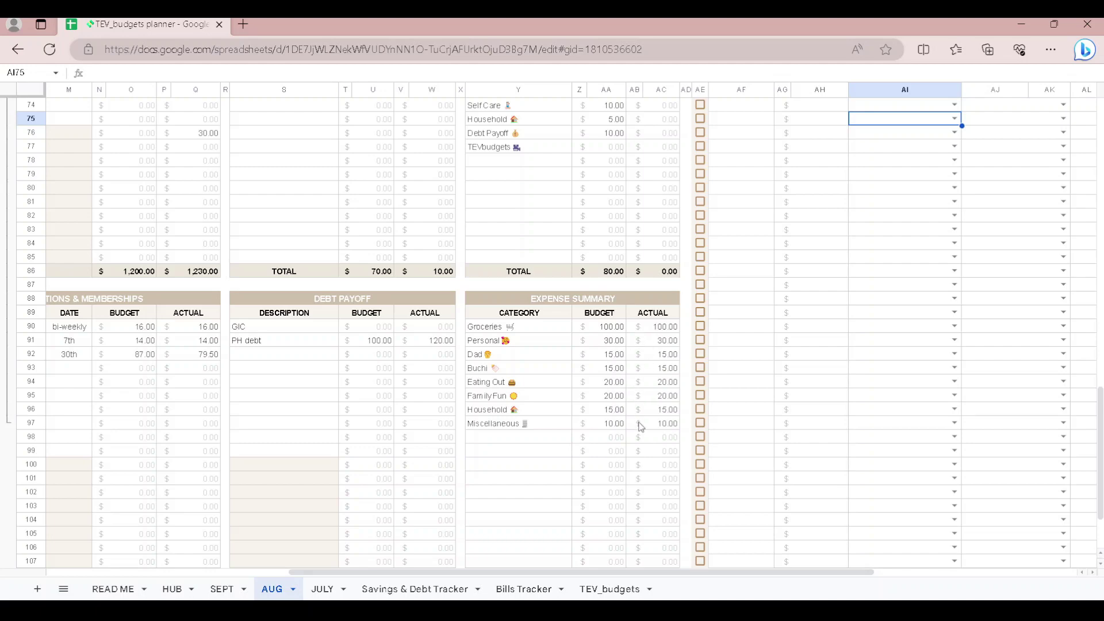
# Step: Review the Paycheck 2 summary, then Paycheck 1's summary, bills and debt payoff, ending at August's money goals
pyautogui.moveTo(740, 572); pyautogui.dragTo(457, 572)
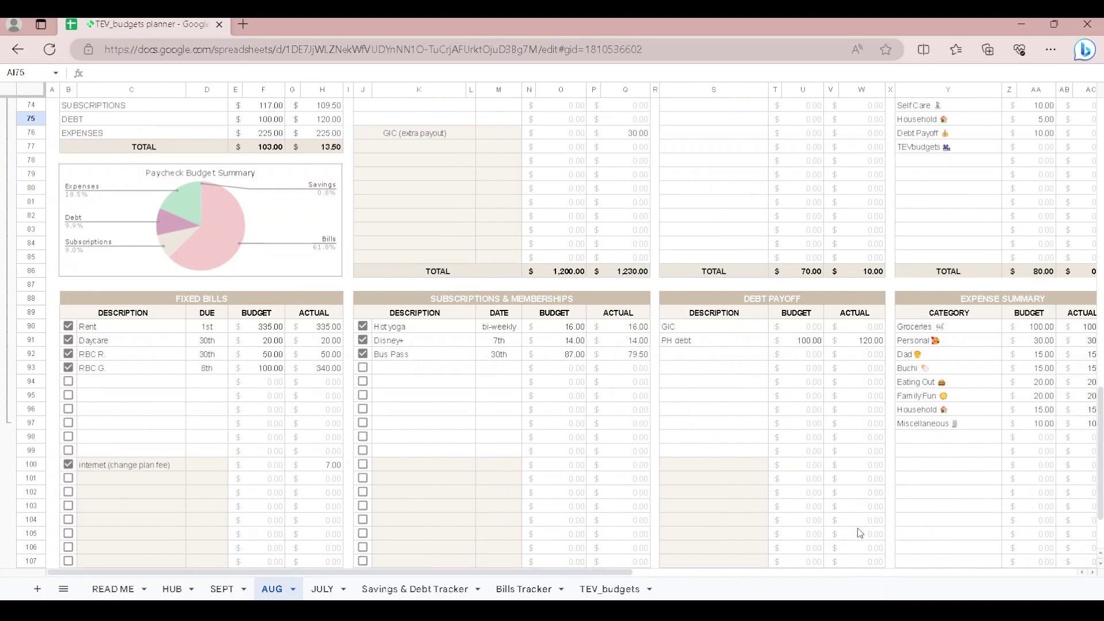
pyautogui.scroll(4, 397, 340)
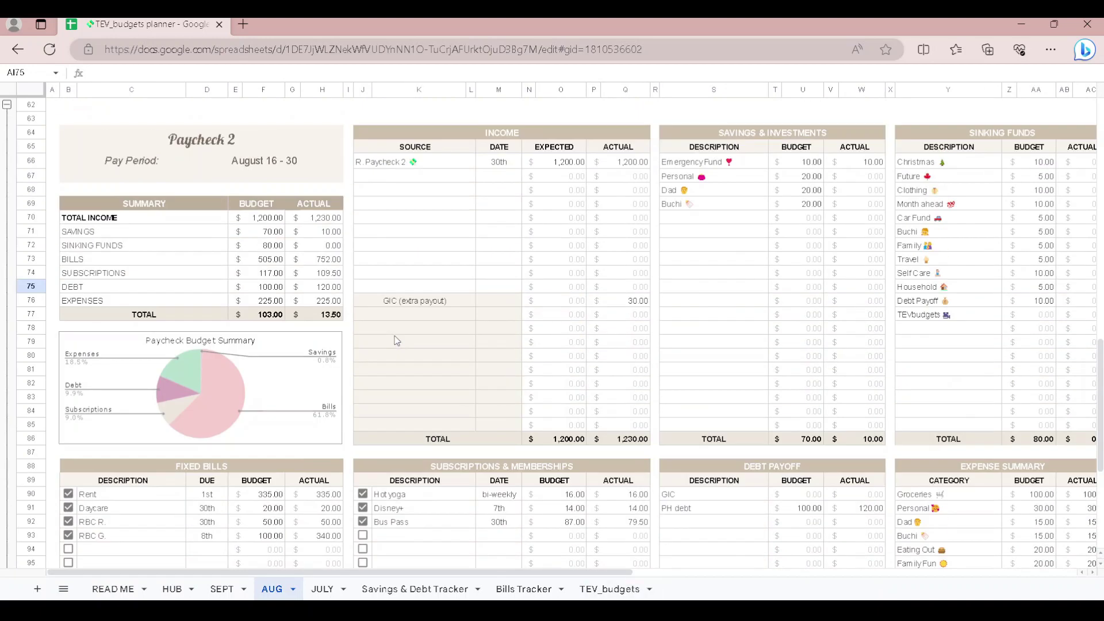
pyautogui.scroll(15, 397, 340)
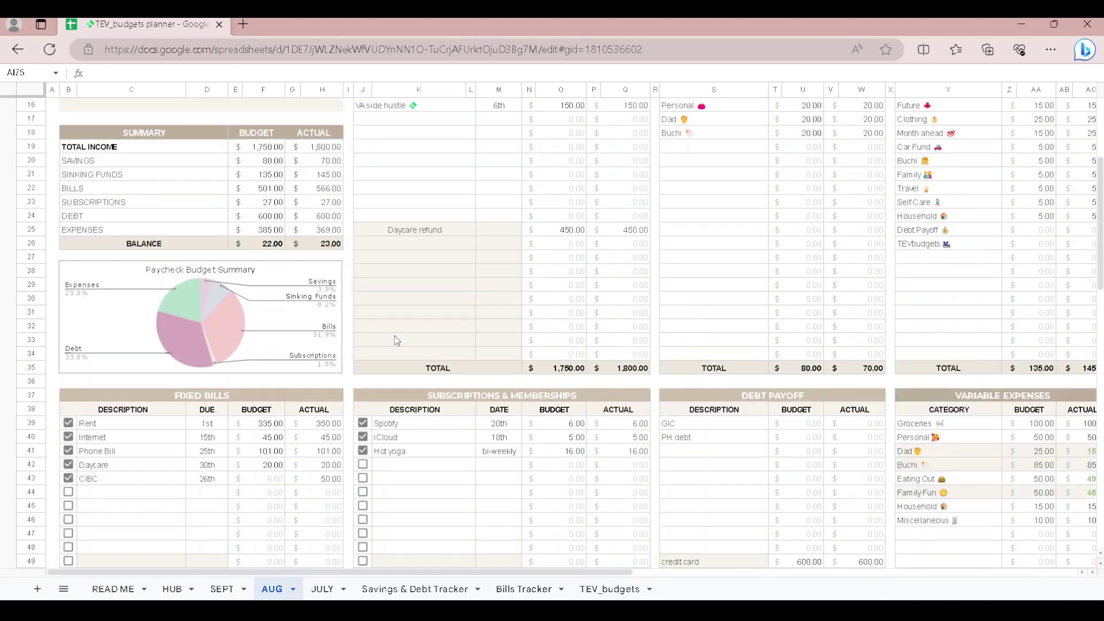
pyautogui.scroll(4, 397, 340)
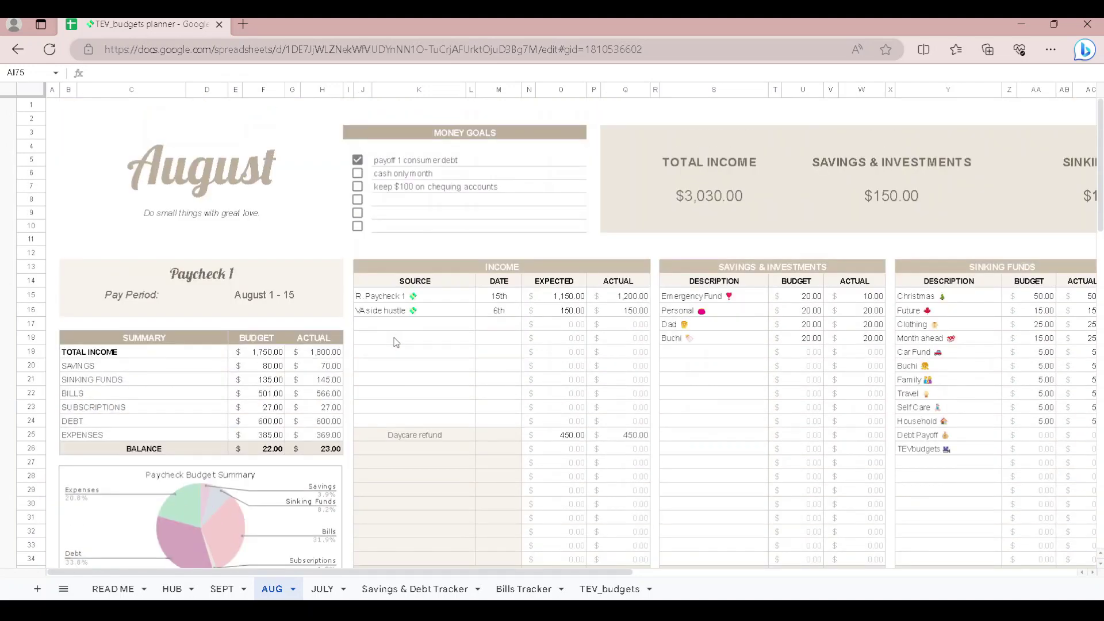
pyautogui.scroll(-7, 396, 342)
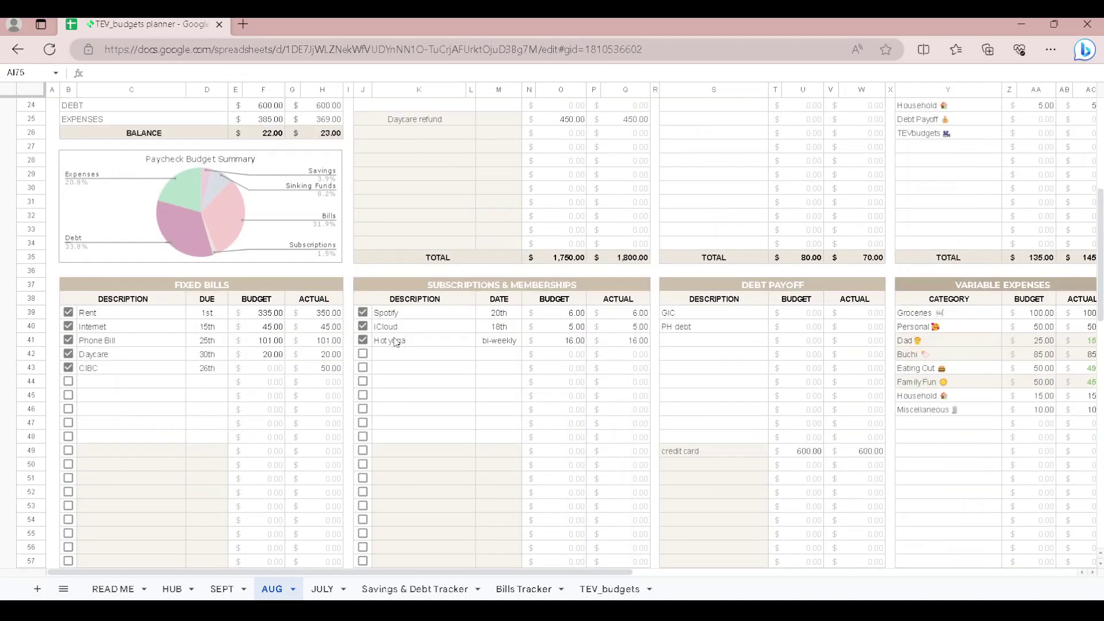
pyautogui.scroll(-2, 396, 342)
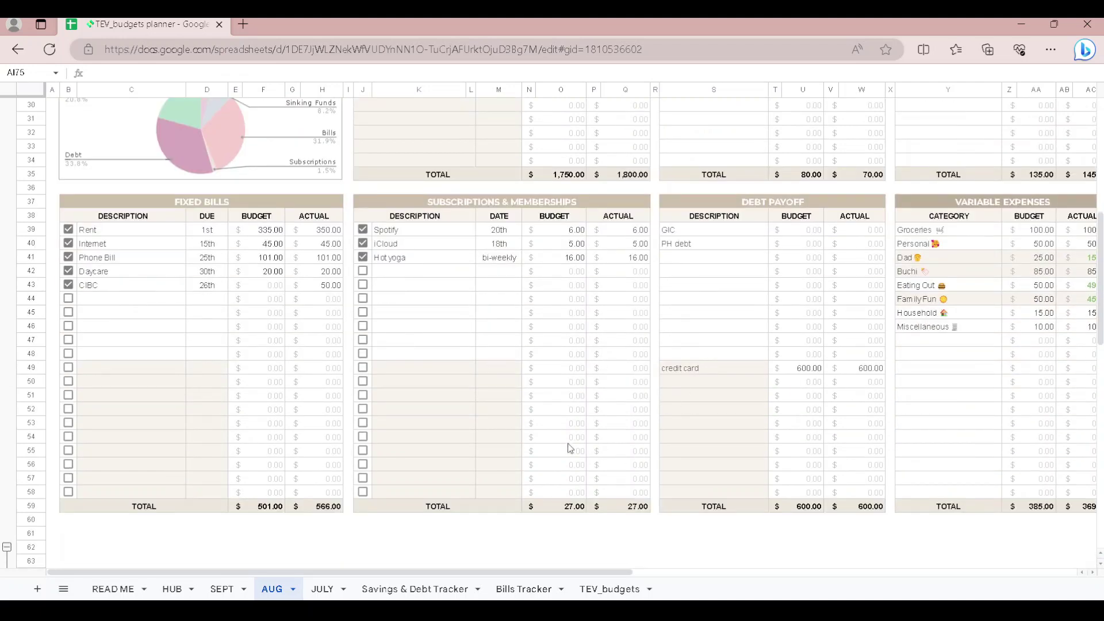
pyautogui.scroll(2, 569, 448)
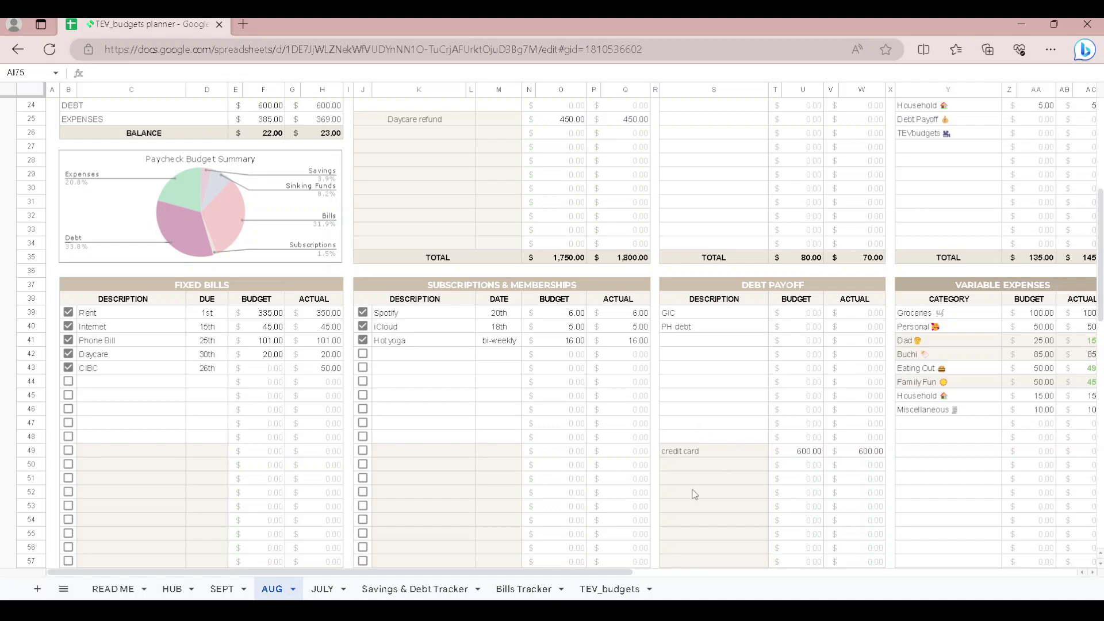
pyautogui.scroll(8, 537, 470)
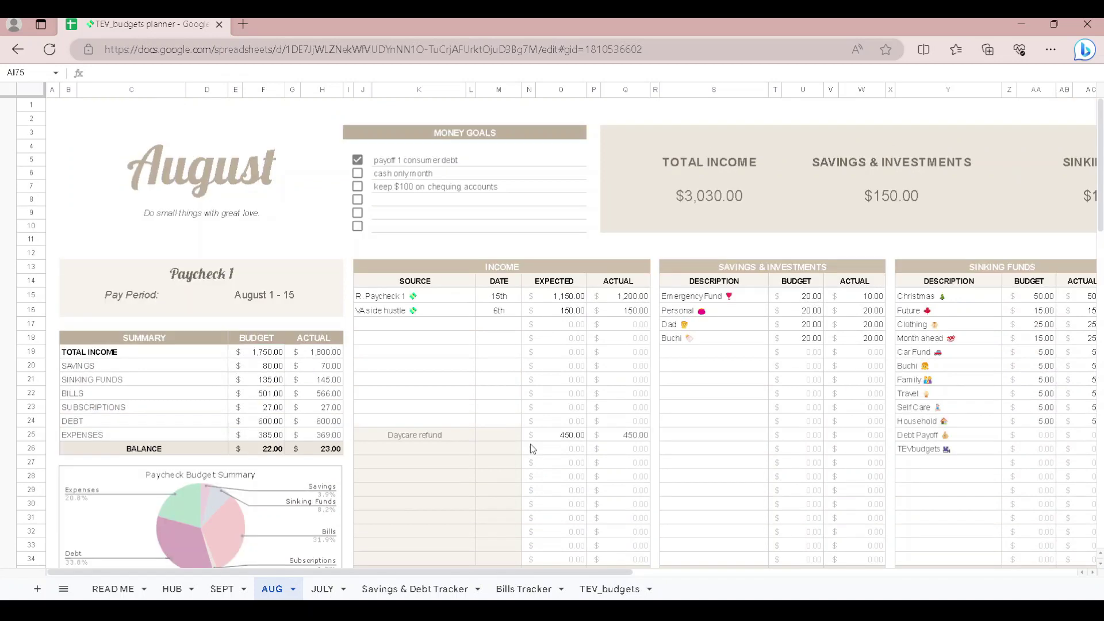